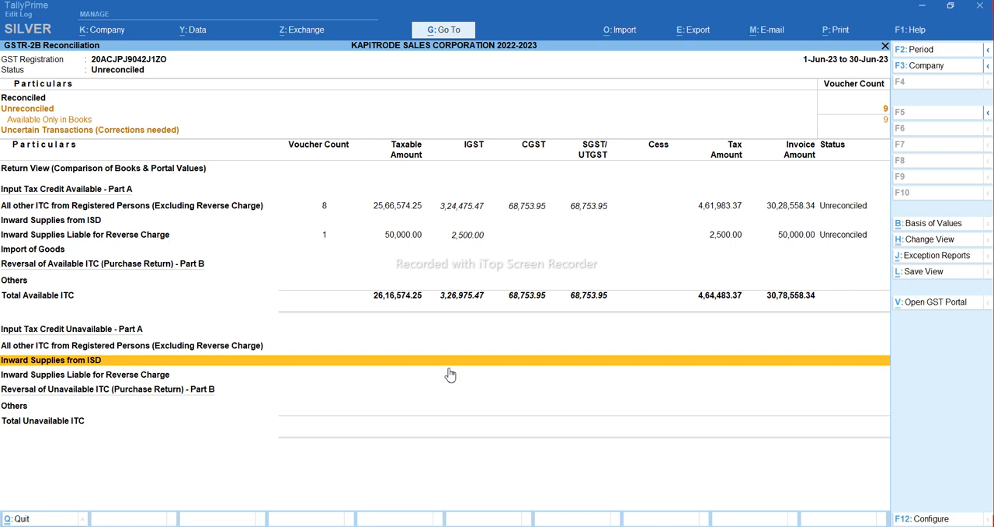
Return to the Gateway of Tally and reopen the GSTR-2B Reconciliation report, moving through its summary to Uncertain Transactions
key(Escape)
key(Escape)
key(Escape)
key(Escape)
key(Escape)
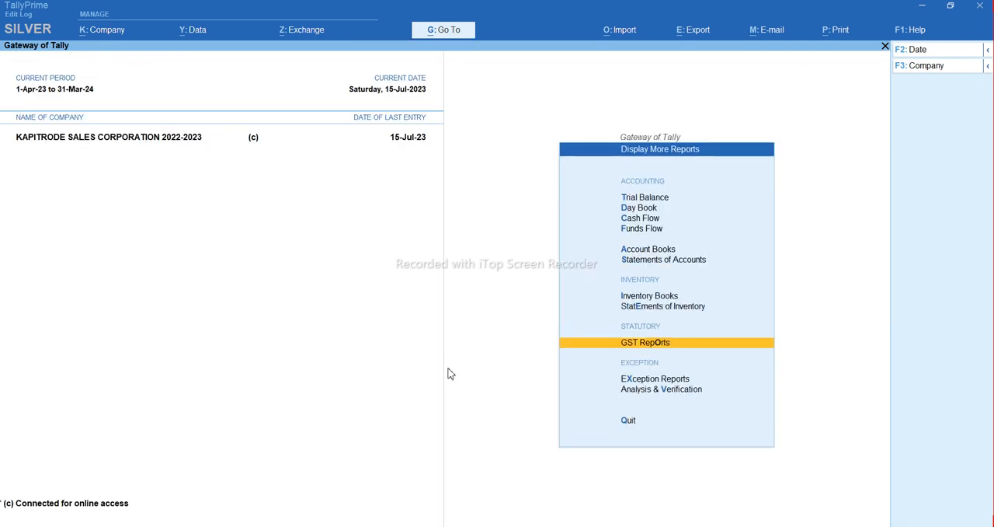
key(d)
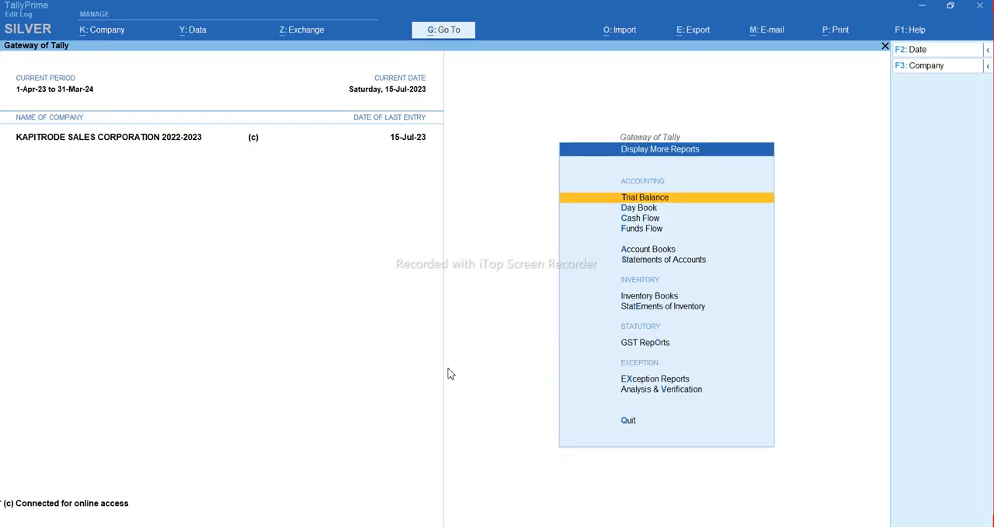
key(g)
key(Down)
key(Down)
key(Down)
key(Down)
key(Down)
key(Down)
key(Down)
key(Down)
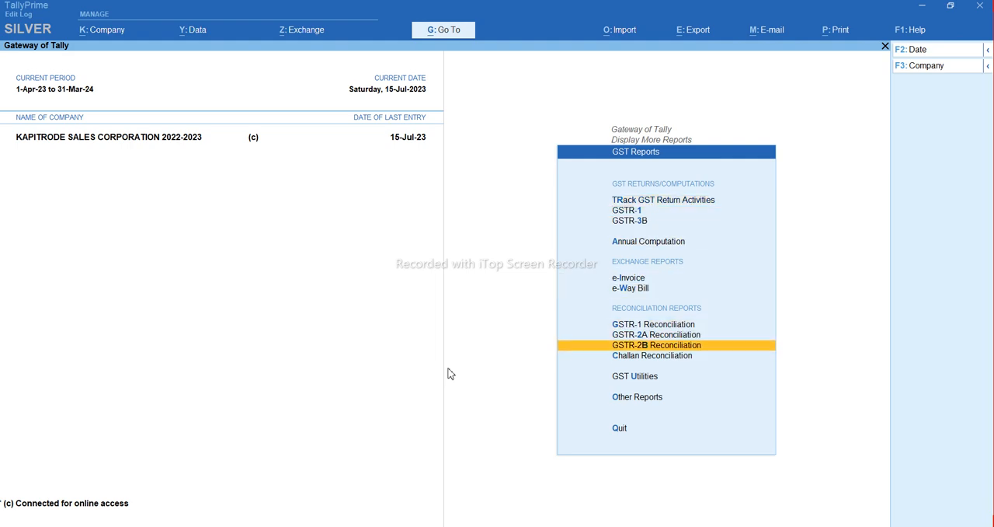
key(Return)
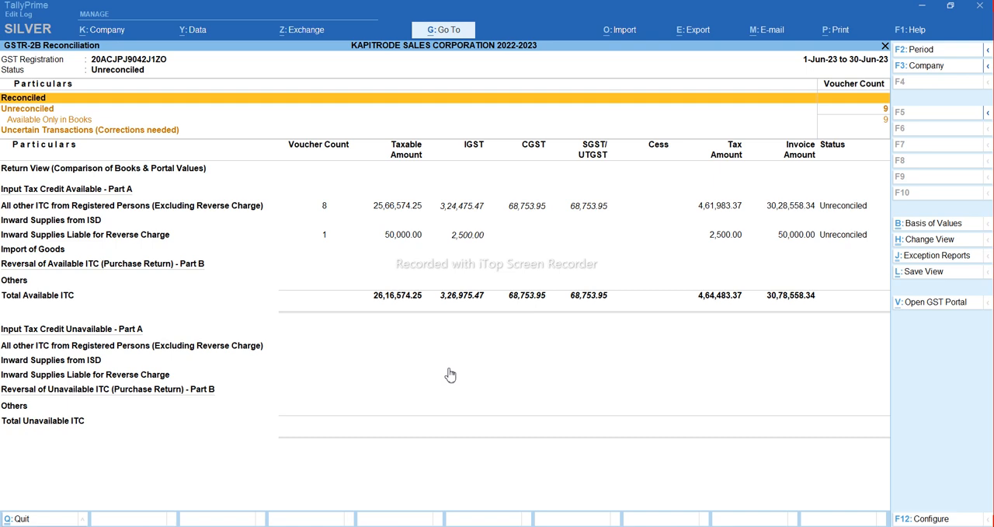
key(Down)
key(Down)
key(Down)
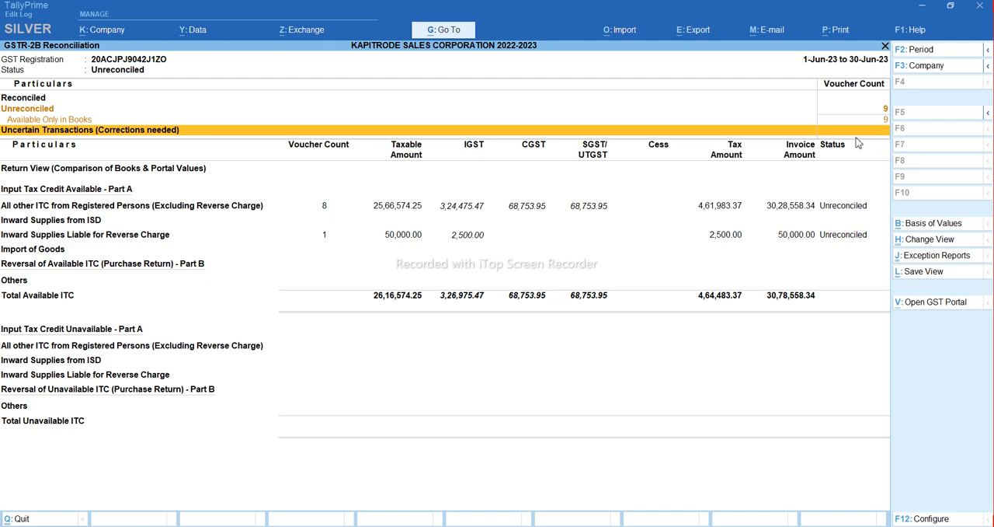
Switch to the GST portal in Chrome, log in to the taxpayer account and open the Return Dashboard
mouse_move(469, 526)
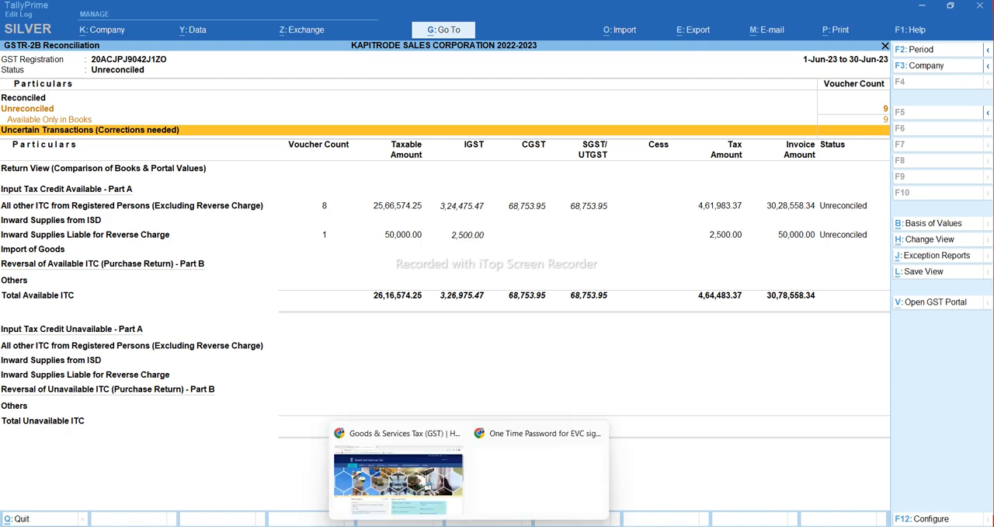
click(375, 483)
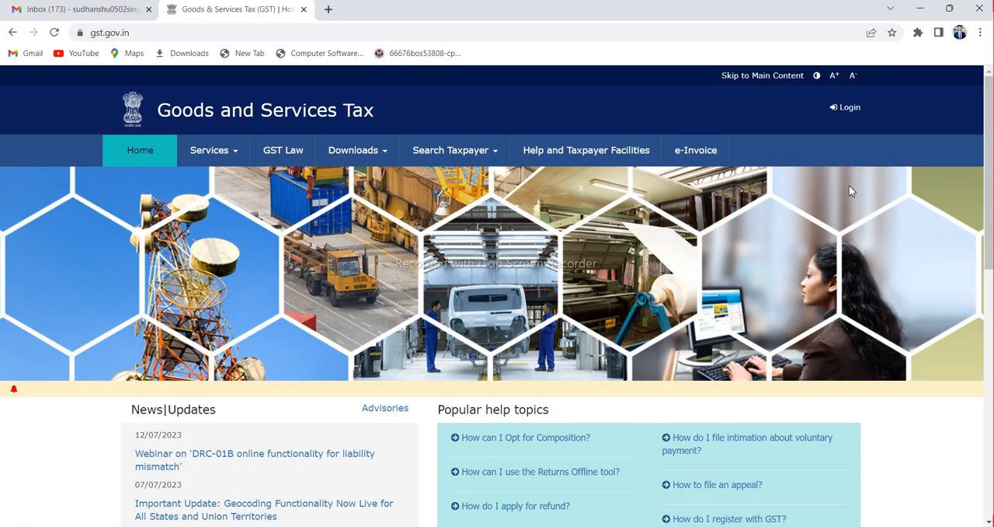
click(848, 109)
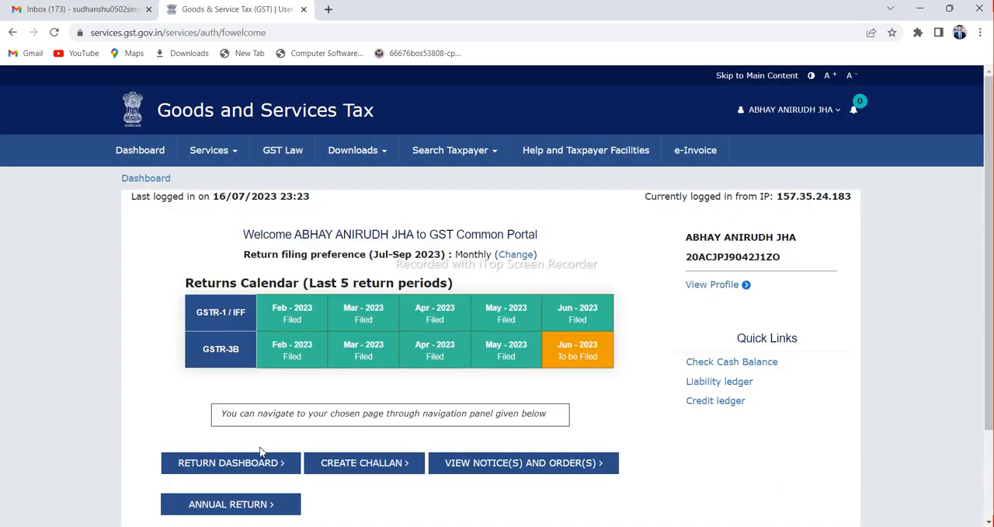
click(237, 462)
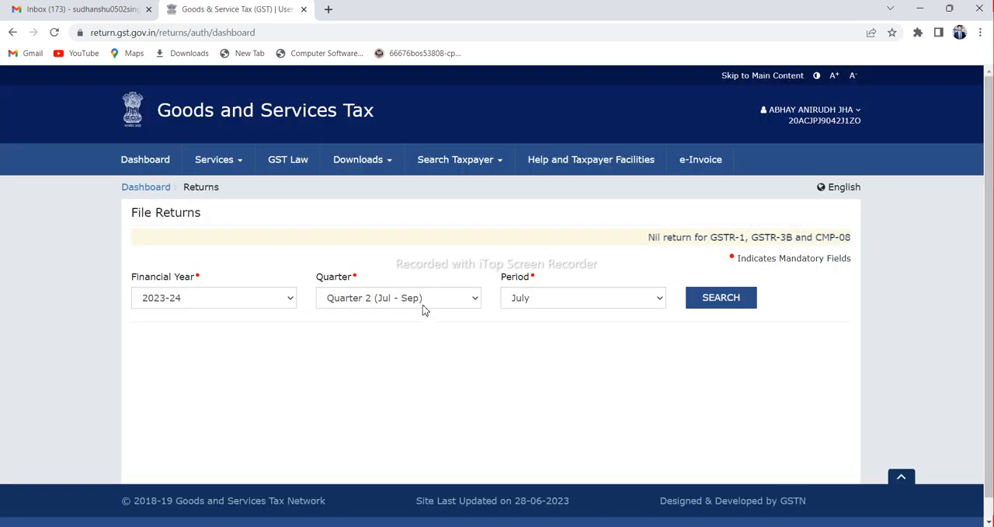
Search the returns for financial year 2023-24, Quarter 1 (Apr - Jun), period June
click(423, 307)
click(422, 316)
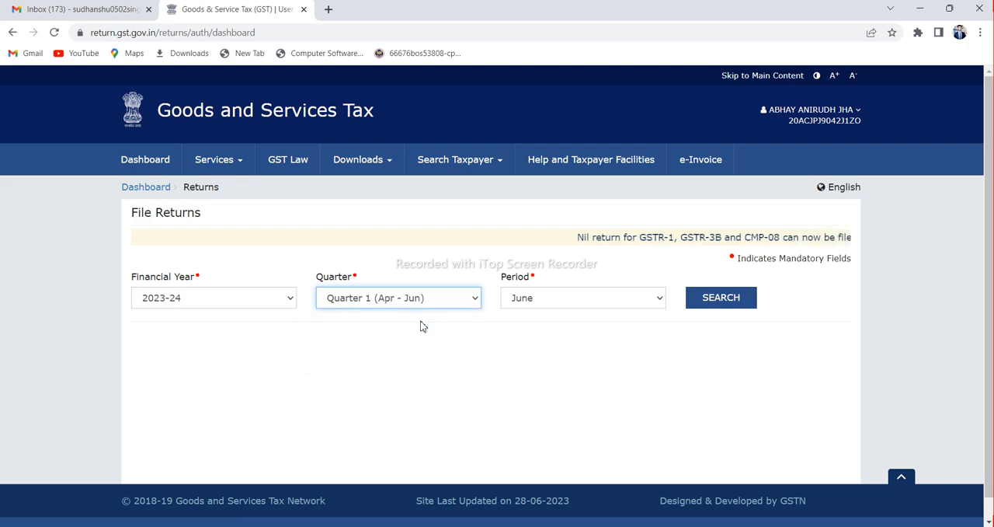
click(713, 300)
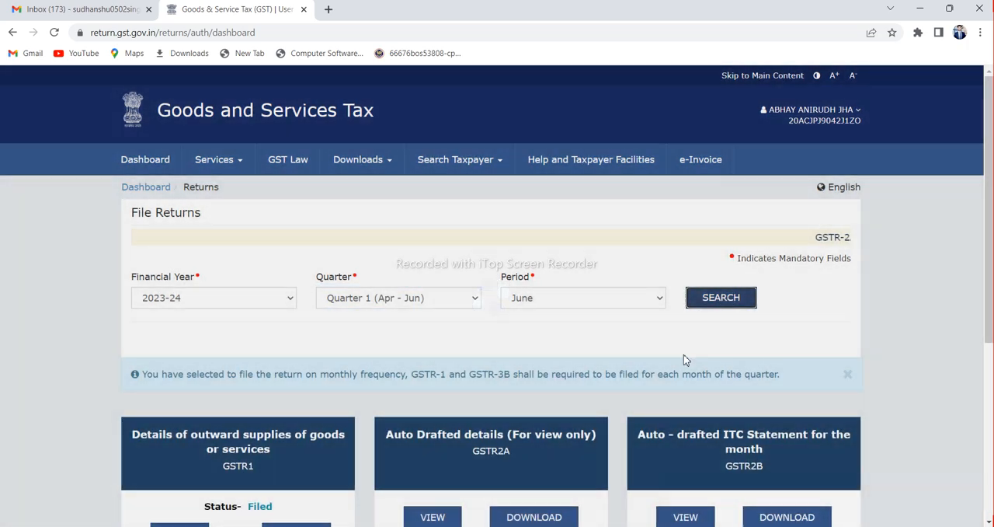
Download the monthly GSTR2B auto-drafted ITC statement as a JSON file and show the file in its folder
scroll(683, 354, down, 3)
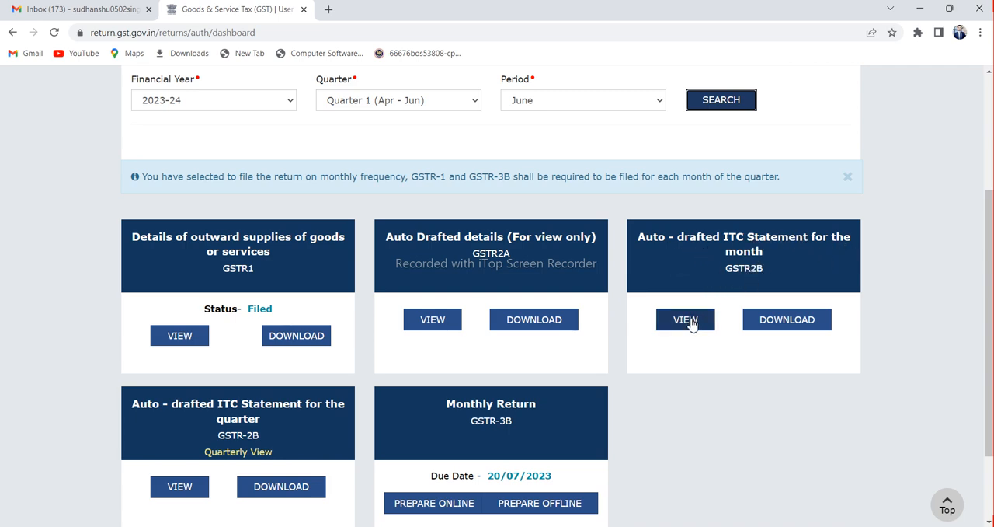
click(780, 320)
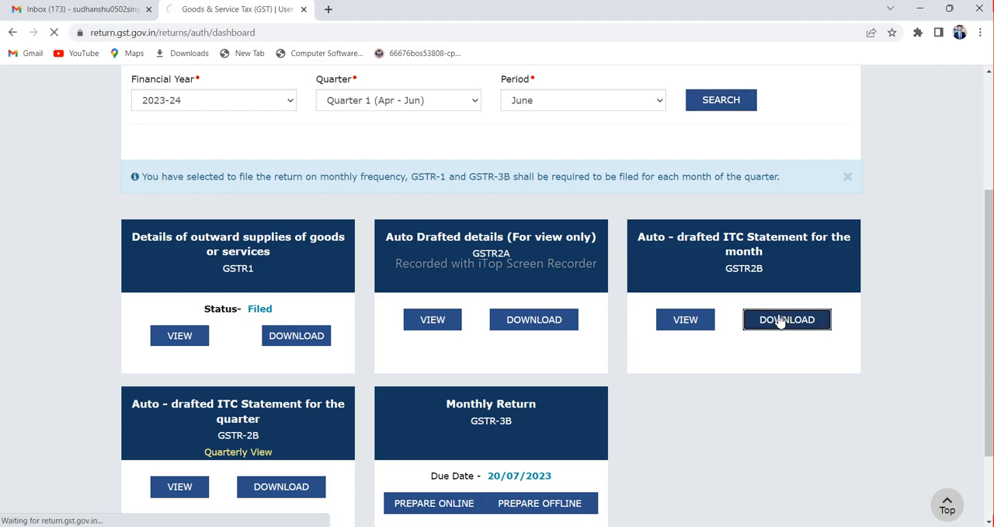
scroll(680, 346, down, 2)
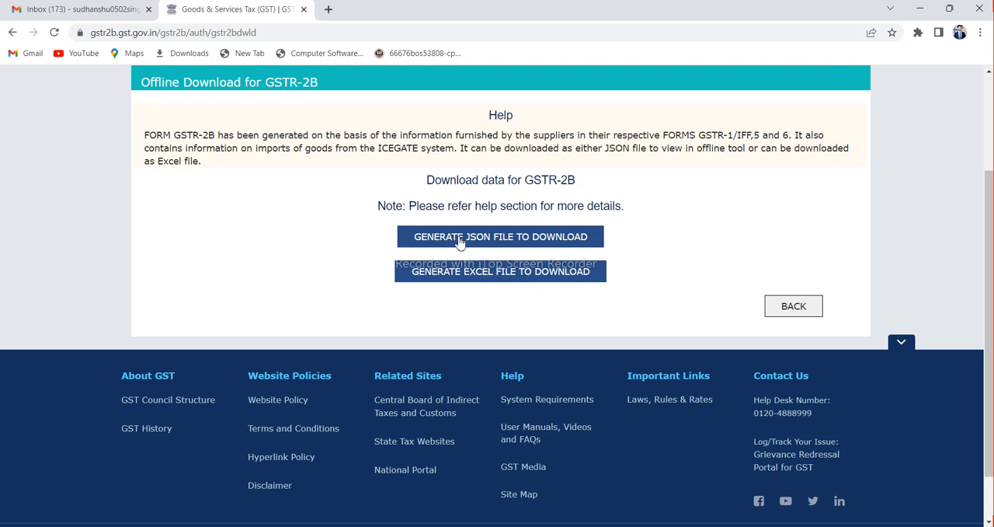
click(485, 238)
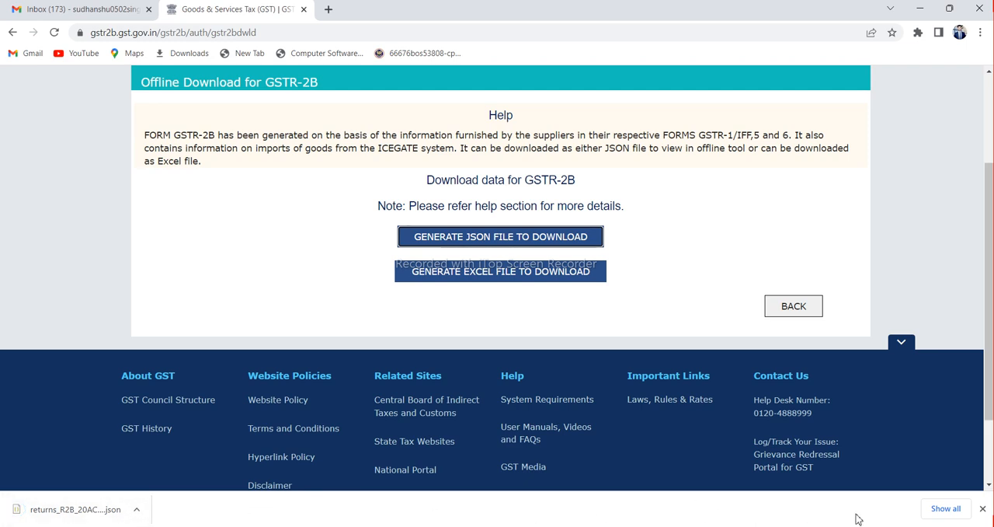
click(136, 509)
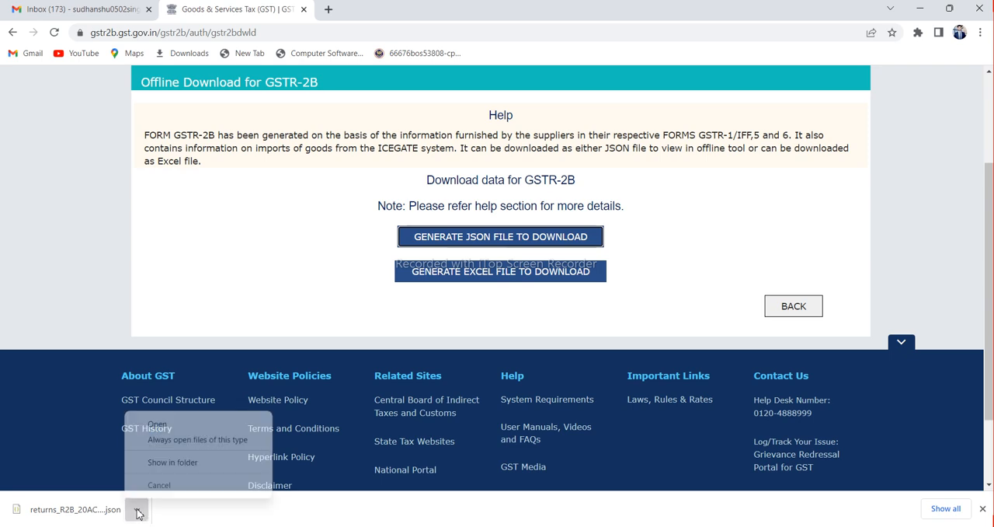
click(172, 462)
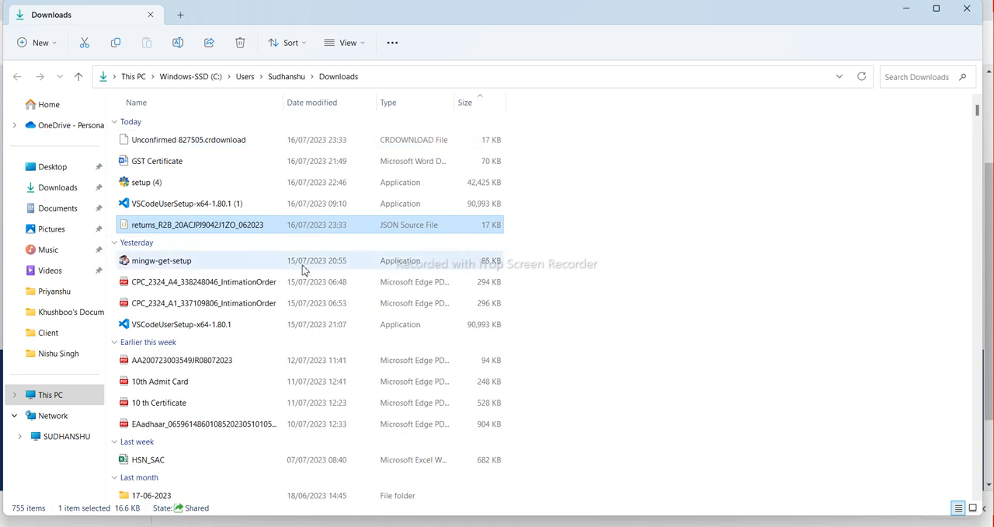
Switch back to TallyPrime and start importing GST Returns with GSTR-2B as the return type
mouse_move(727, 522)
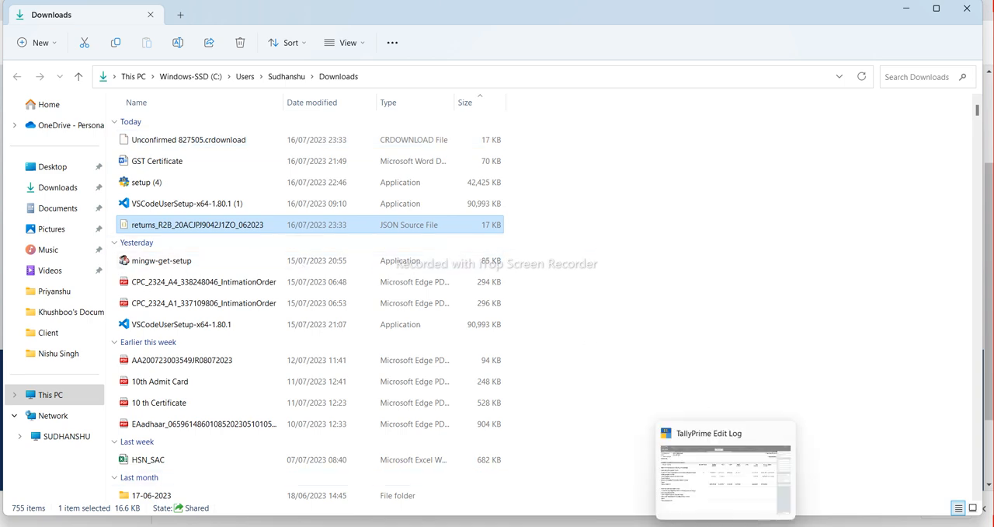
click(721, 479)
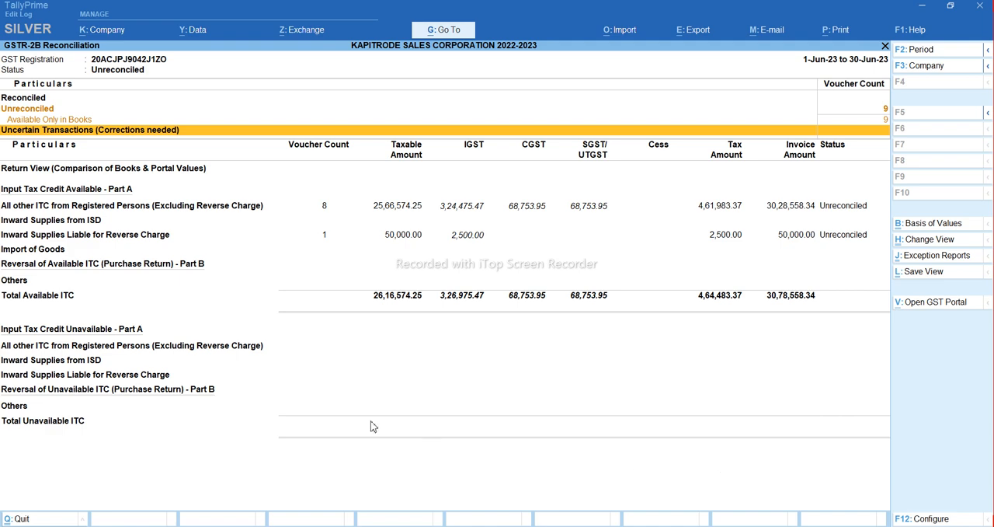
key(alt+o)
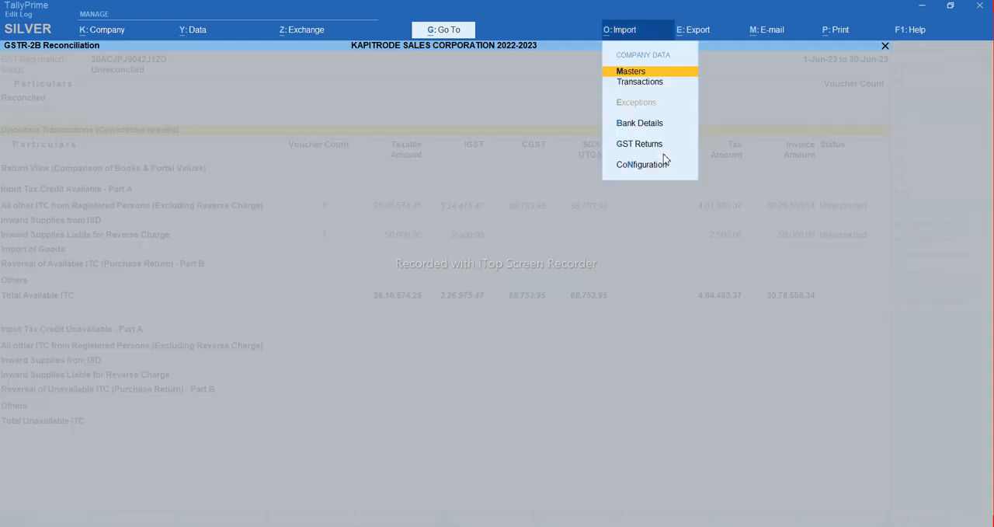
key(Down)
key(Down)
key(Down)
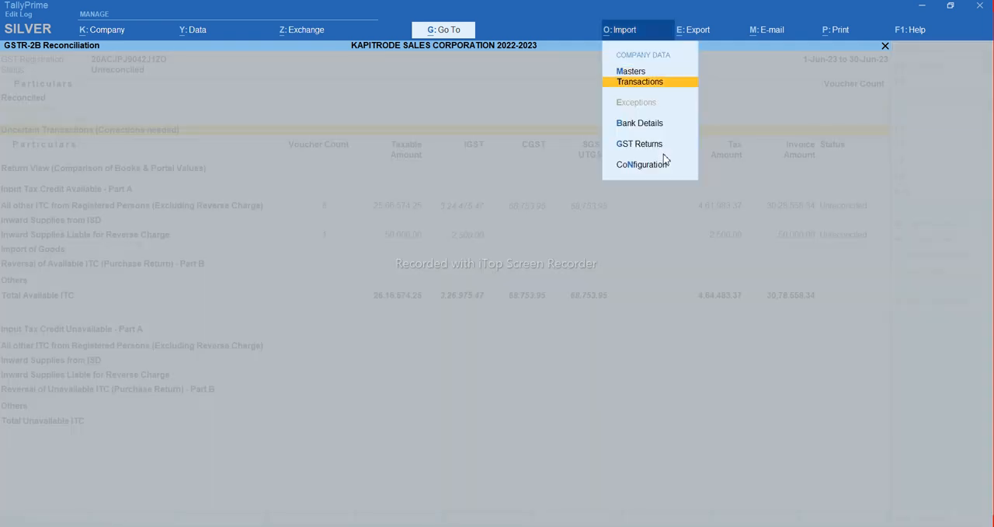
key(Return)
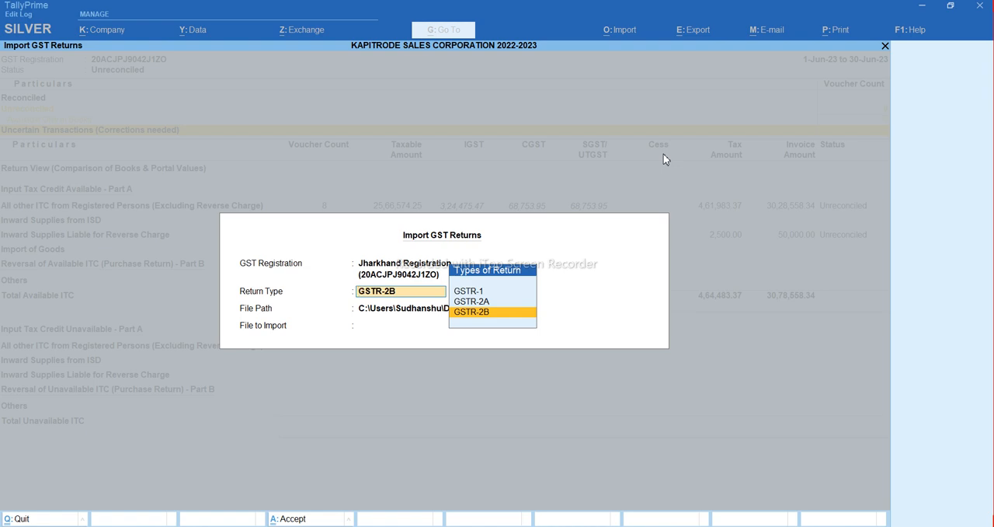
key(Return)
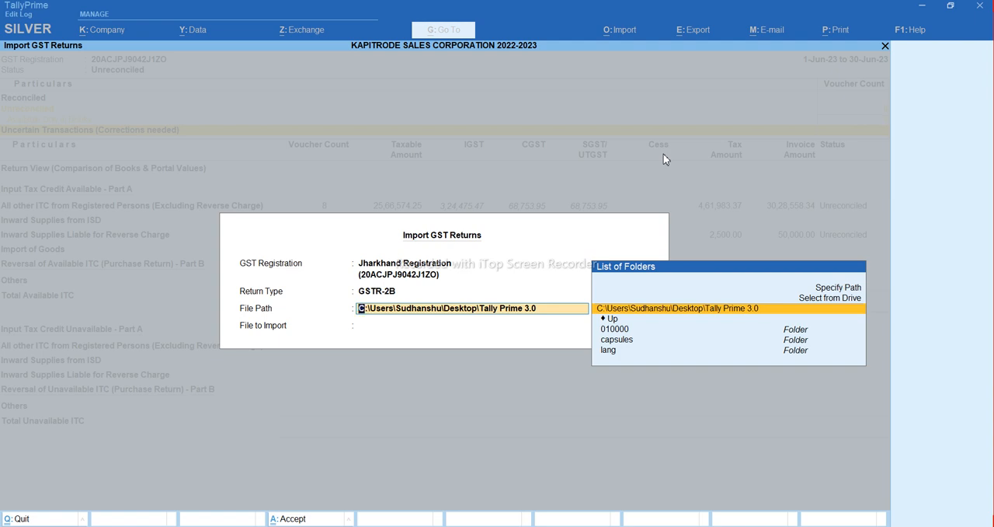
Set the import file path to the Downloads folder by choosing it from the drive list
key(Up)
key(Up)
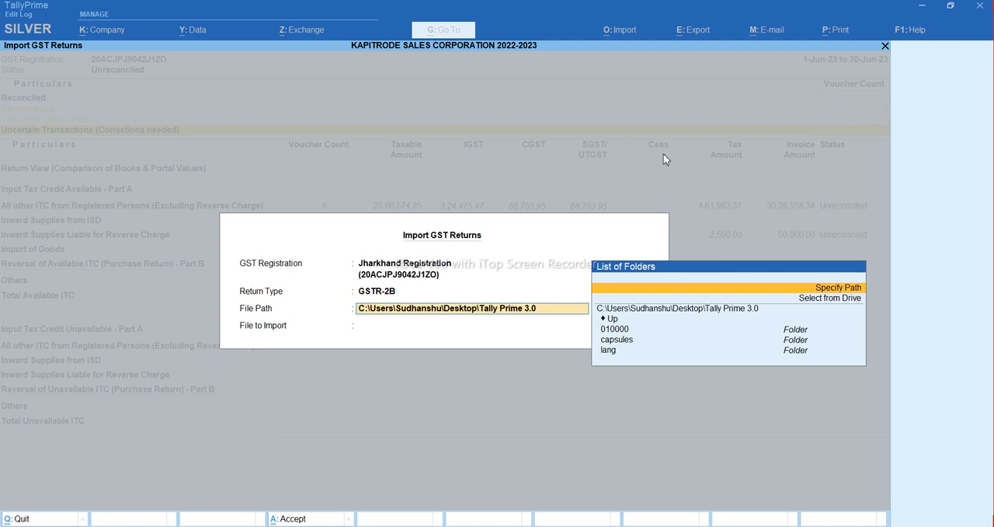
key(Down)
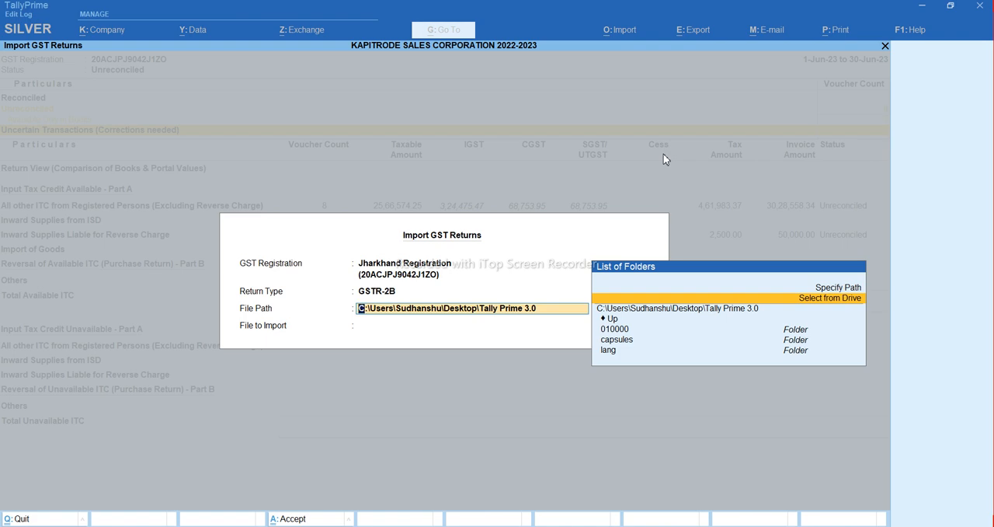
key(Return)
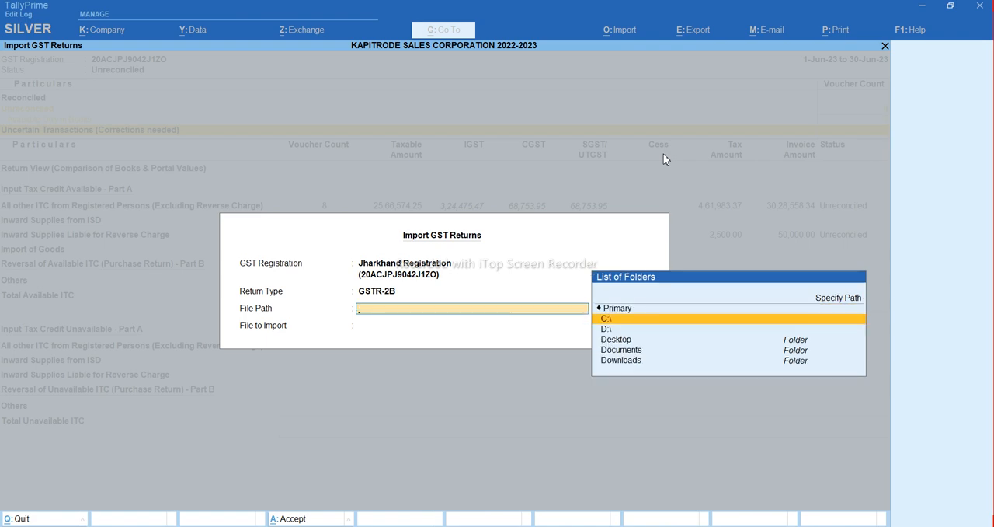
key(Down)
key(Down)
key(Down)
key(Down)
key(Return)
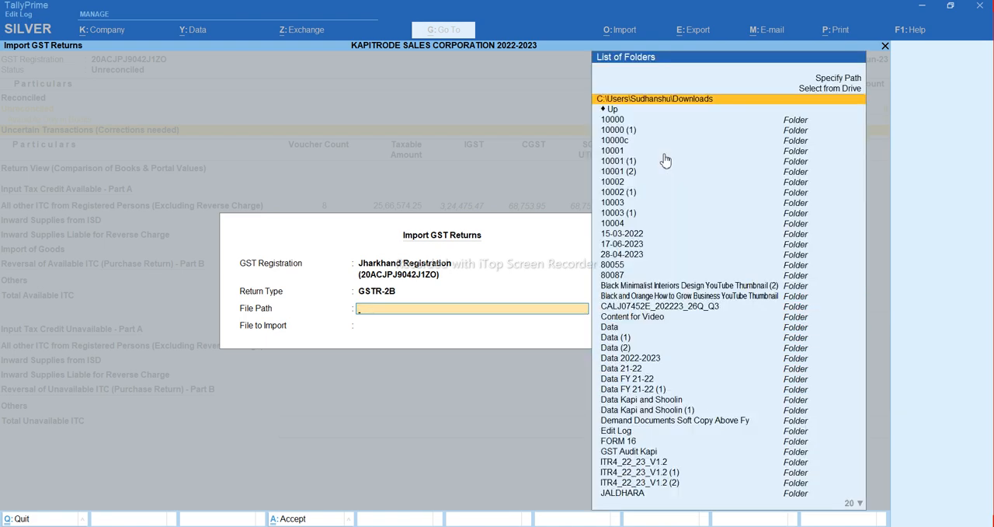
key(Return)
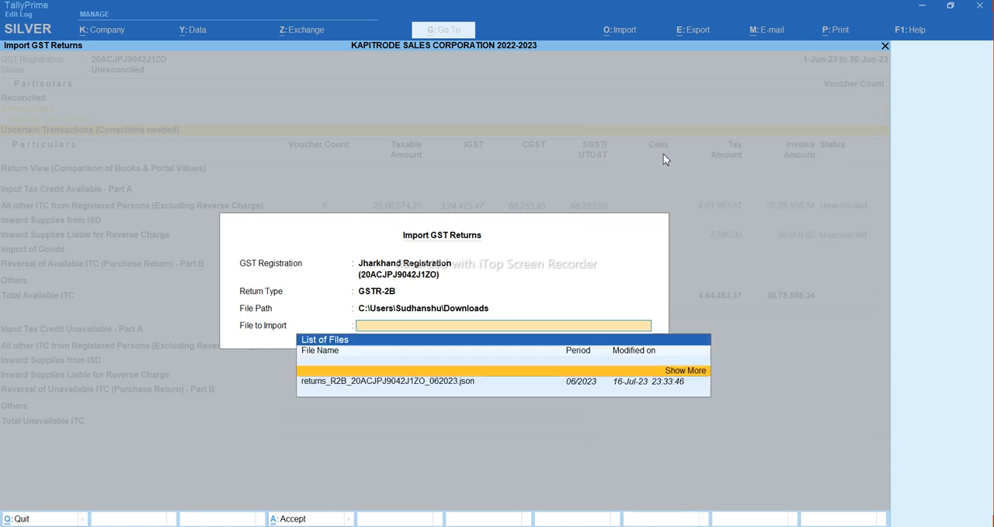
Import the downloaded GSTR-2B JSON file for period 06/2023 and dismiss the import summary
key(Down)
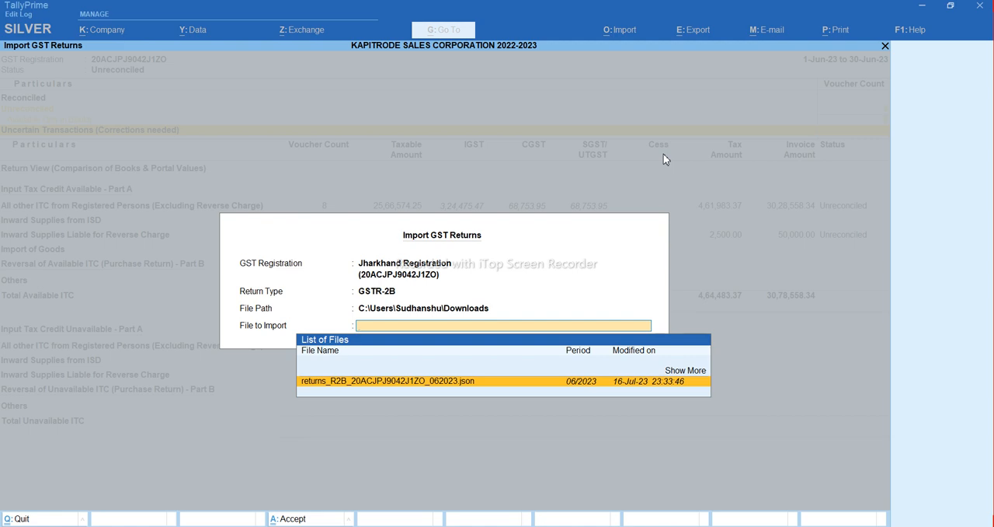
key(Return)
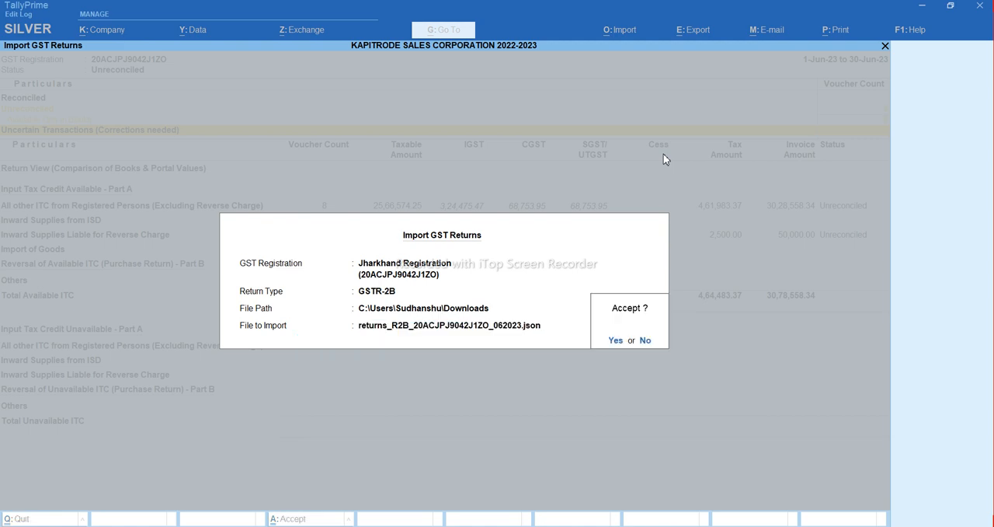
key(Return)
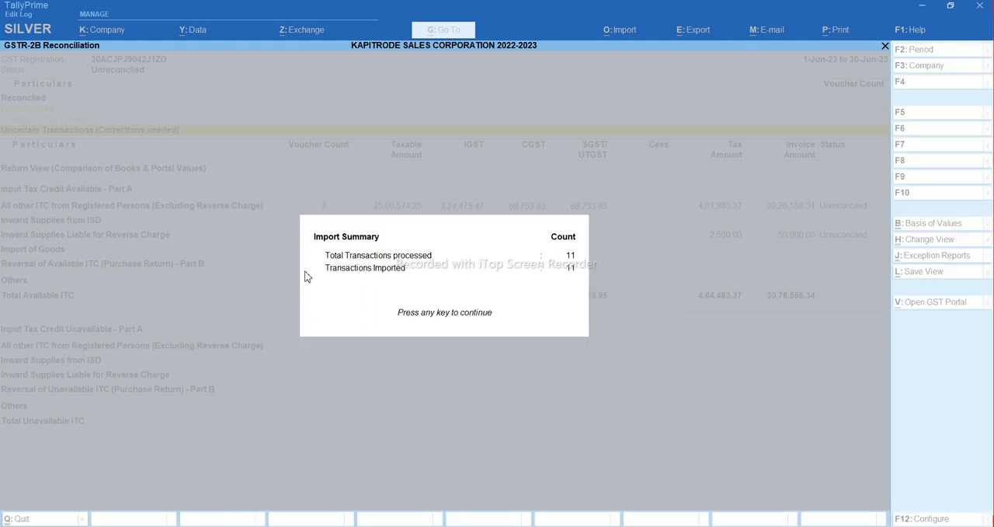
click(575, 271)
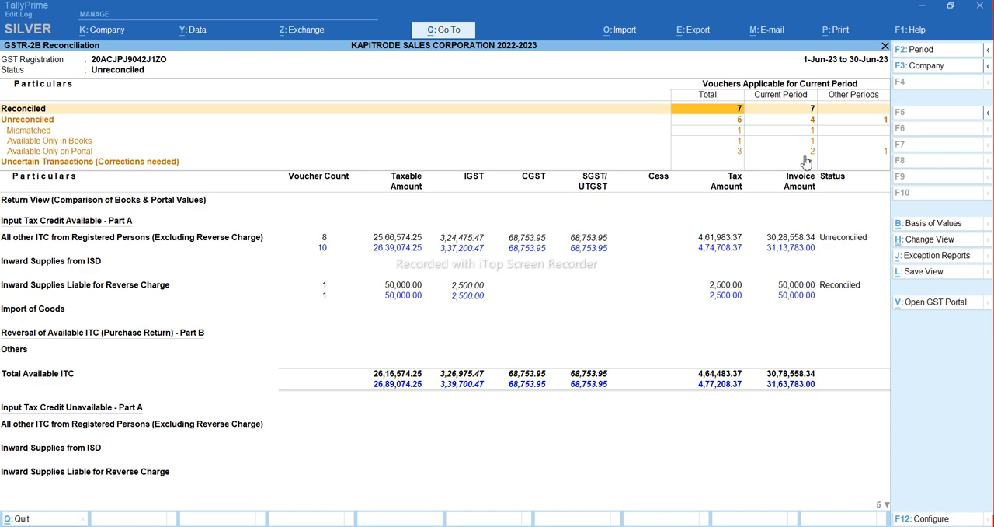
Look through the Reconciled and Unreconciled voucher counts and the Input Tax Credit Available rows of the reconciliation
key(Down)
key(Down)
key(Down)
key(Down)
key(Down)
key(Down)
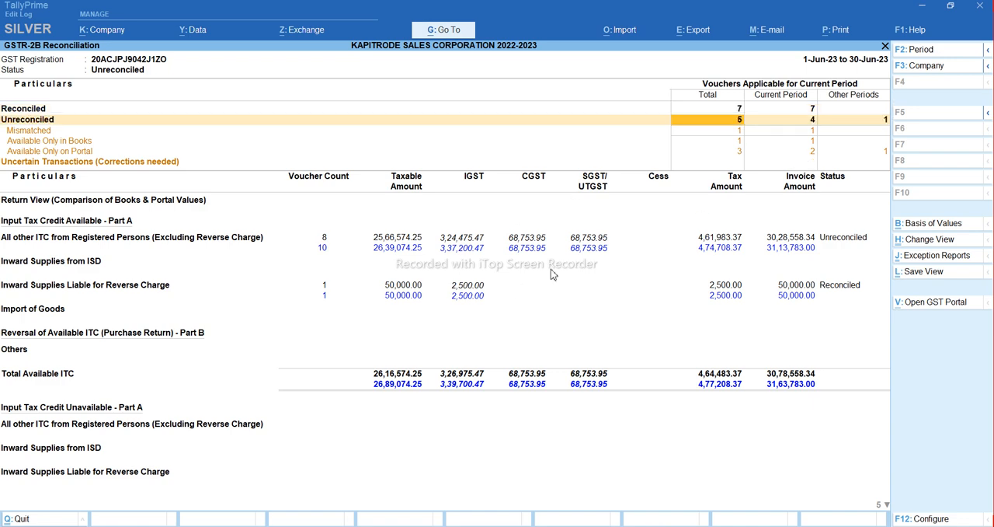
key(Up)
key(Return)
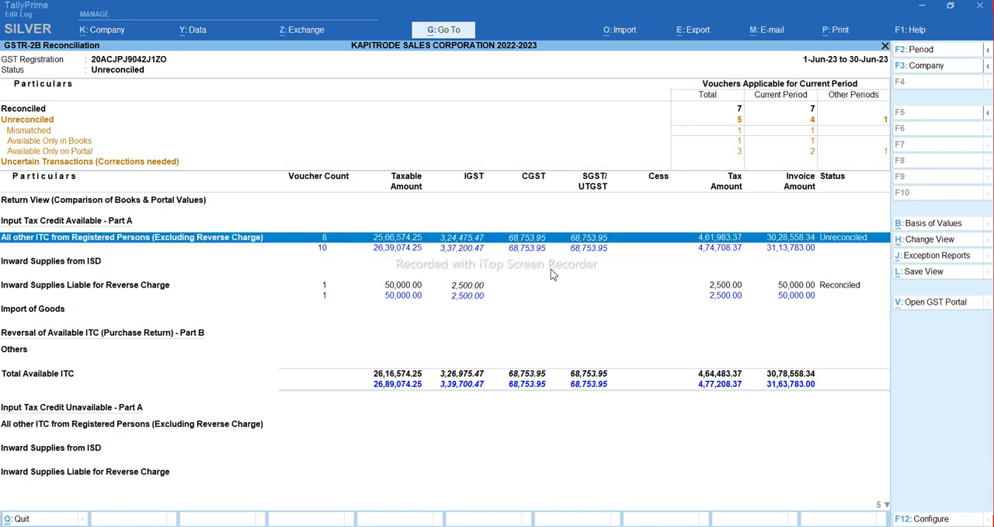
key(Down)
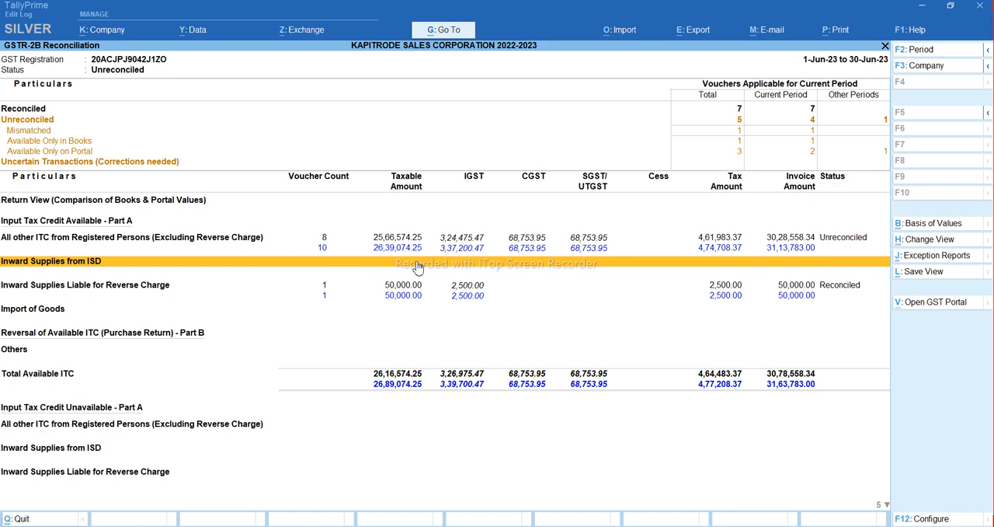
View the summary of Inward Supplies Liable for Reverse Charge and return to the GSTR-2B reconciliation
key(Down)
key(Down)
key(Up)
key(Down)
key(Up)
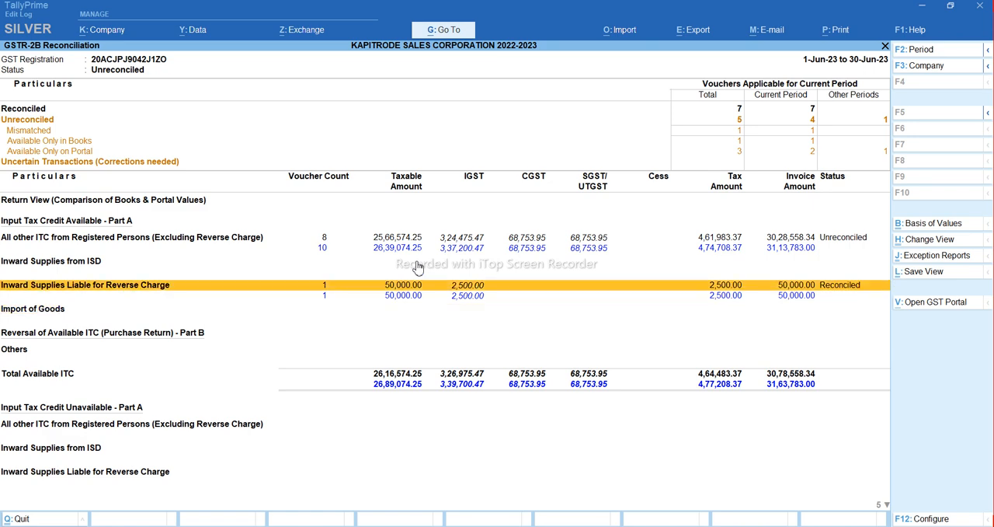
key(Return)
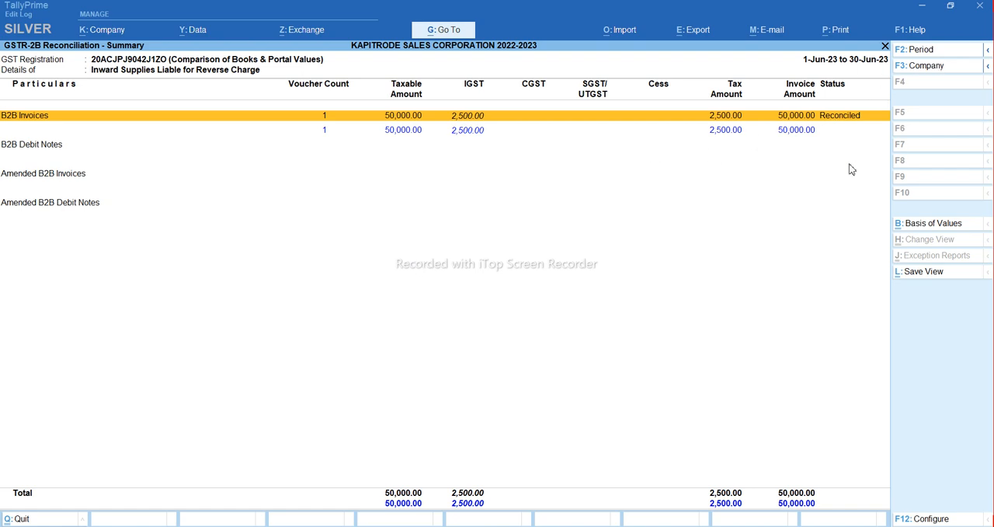
key(Escape)
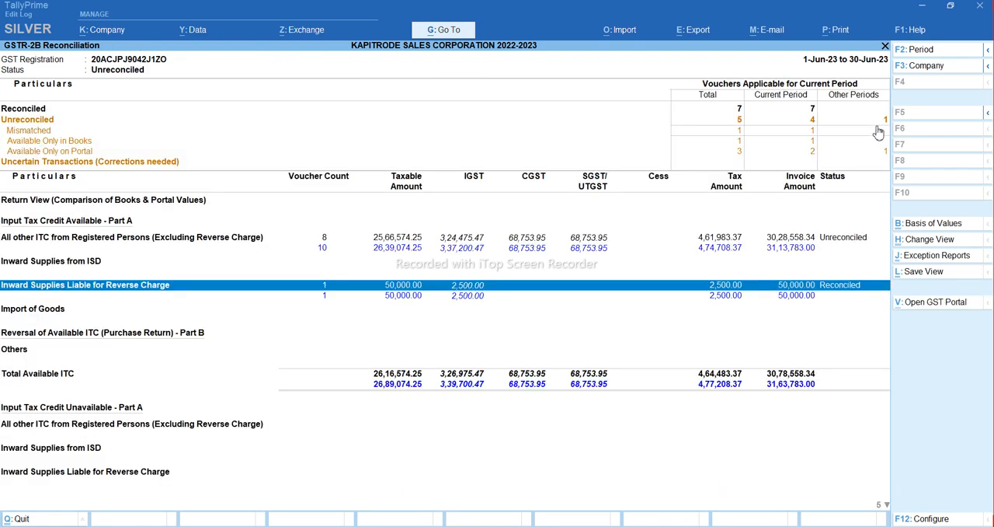
Open the voucher register of the Unreconciled vouchers belonging to other periods
key(Up)
key(Up)
key(Up)
key(Down)
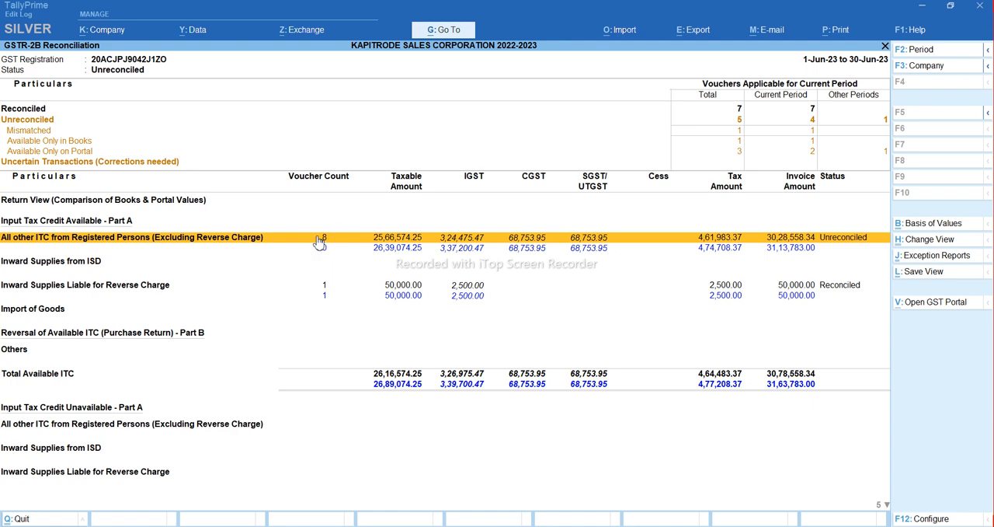
key(Up)
key(Up)
key(Up)
key(Up)
key(Up)
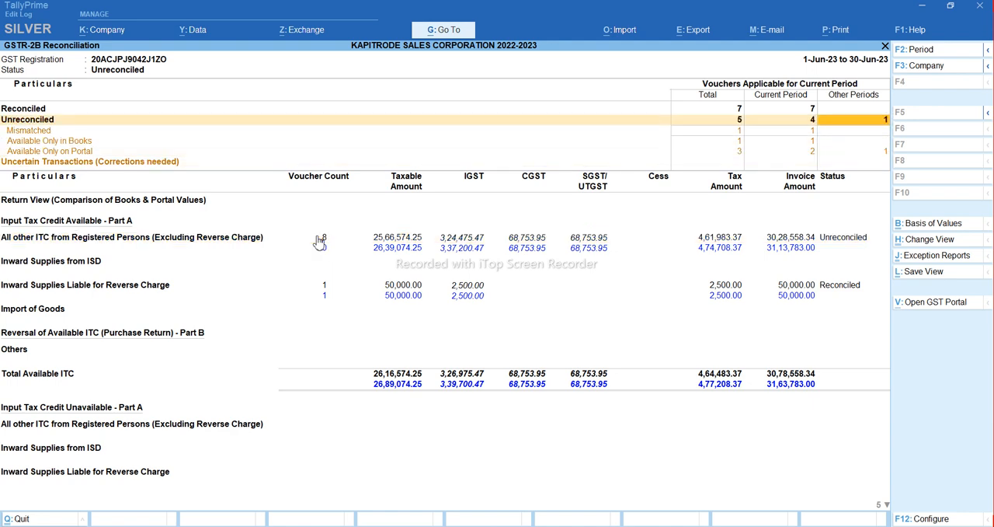
key(Left)
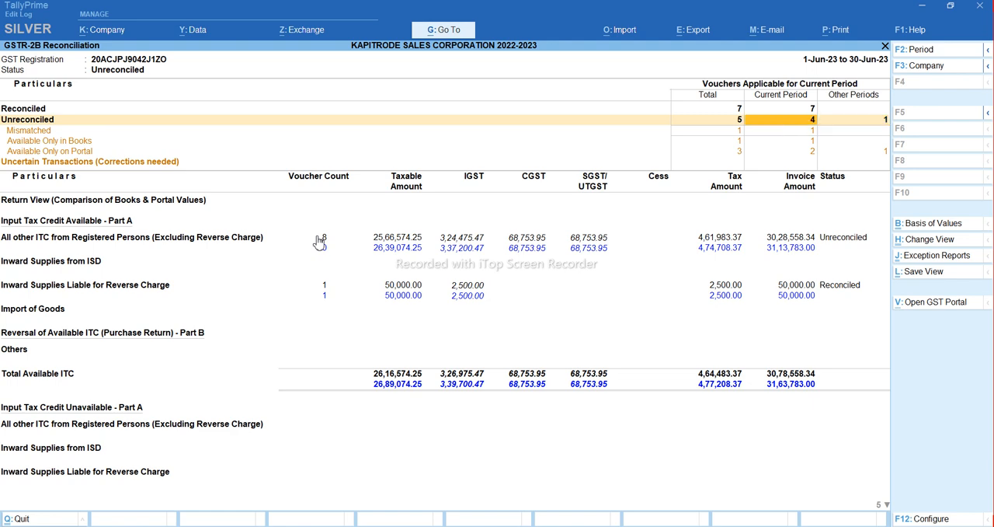
key(Right)
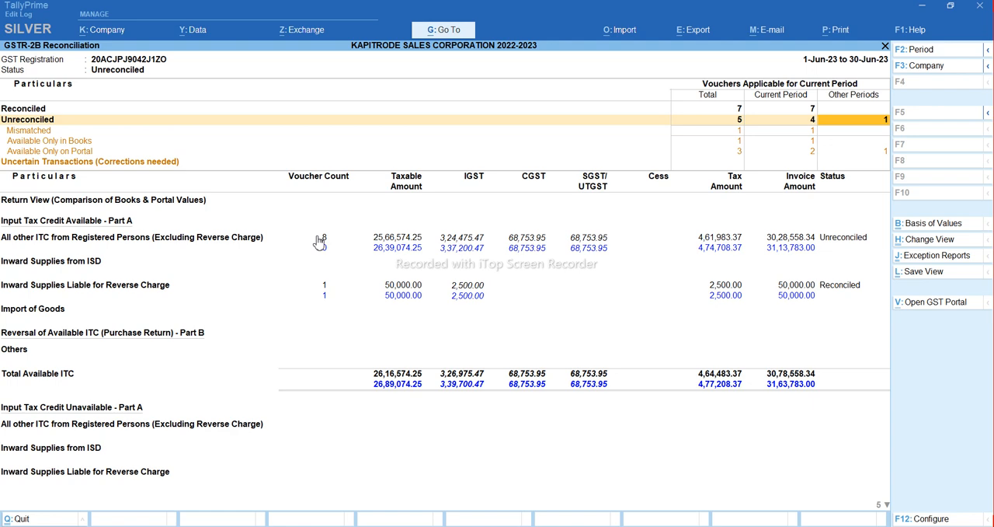
key(Return)
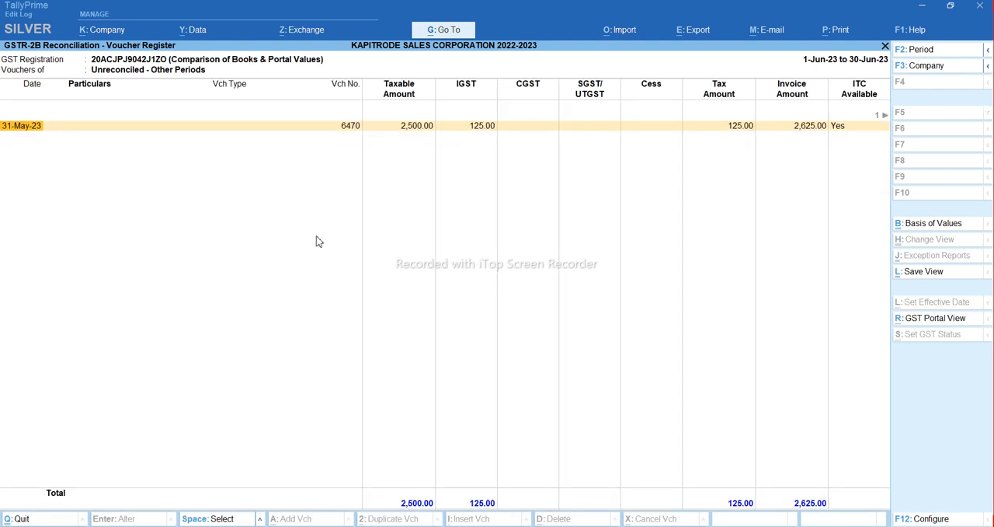
Check the GST portal view of the 31-May-23 invoice and return to the reconciliation overview
key(ctrl+r)
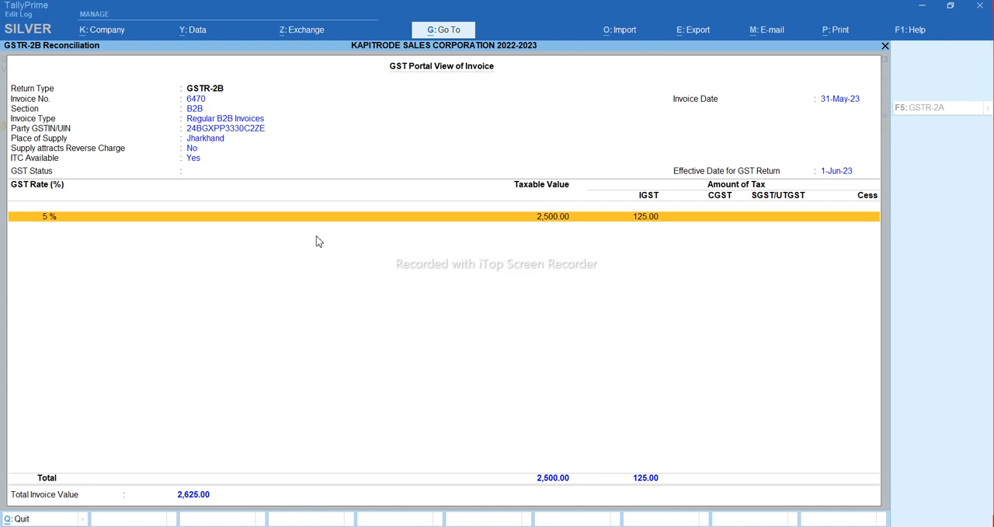
key(Escape)
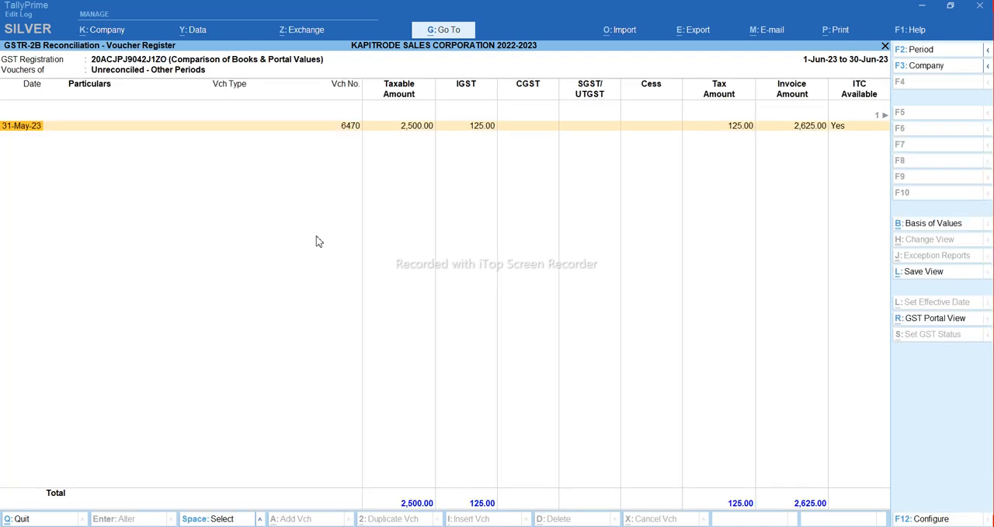
key(Escape)
Examine the Mismatched vouchers of the current period, comparing books and portal values, and return to the reconciliation
key(Left)
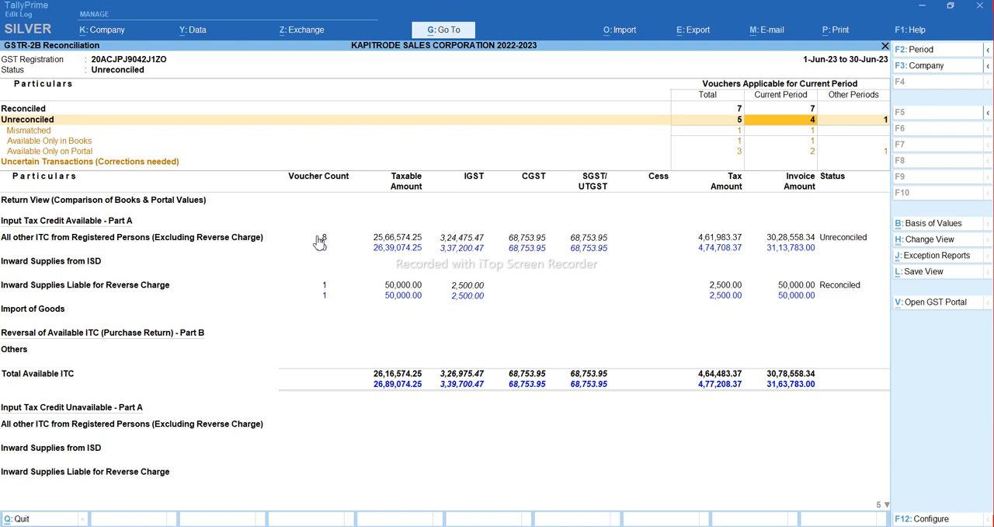
key(Down)
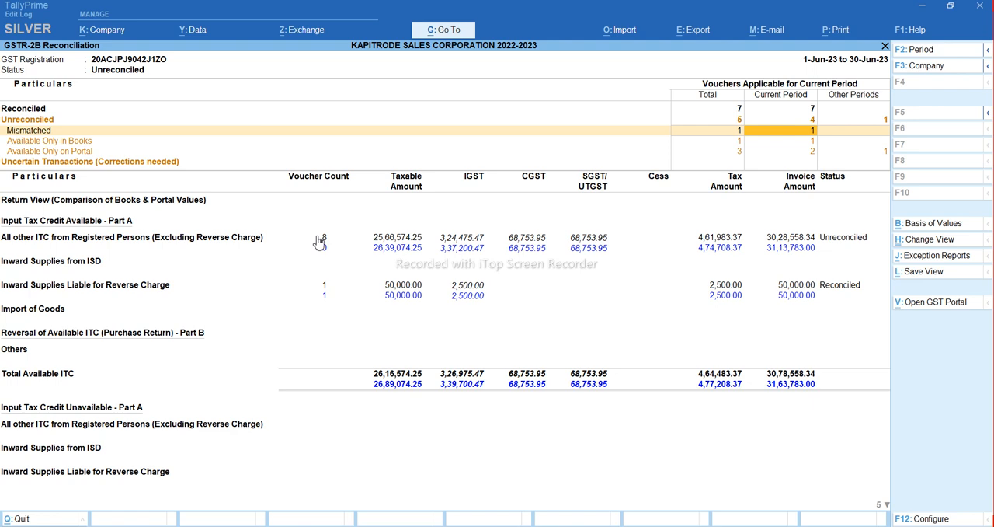
key(Left)
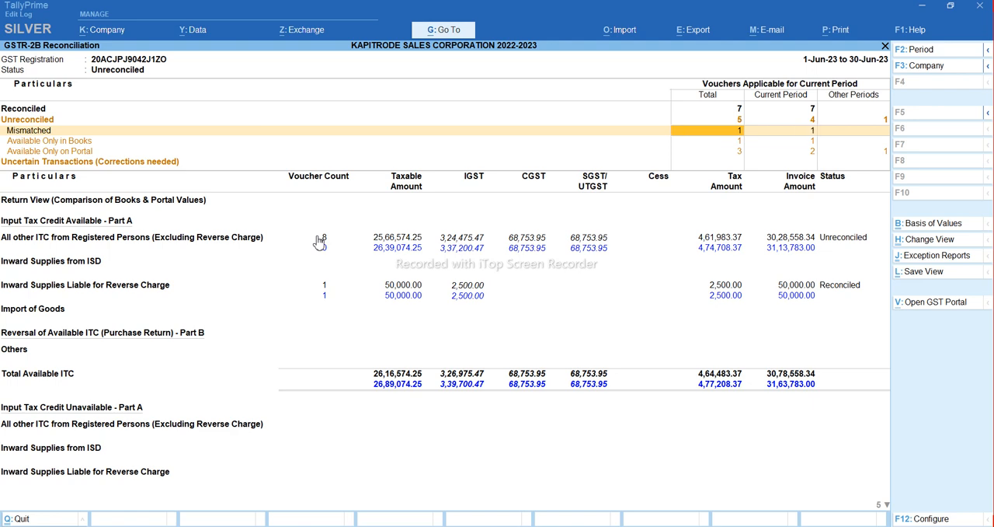
key(Right)
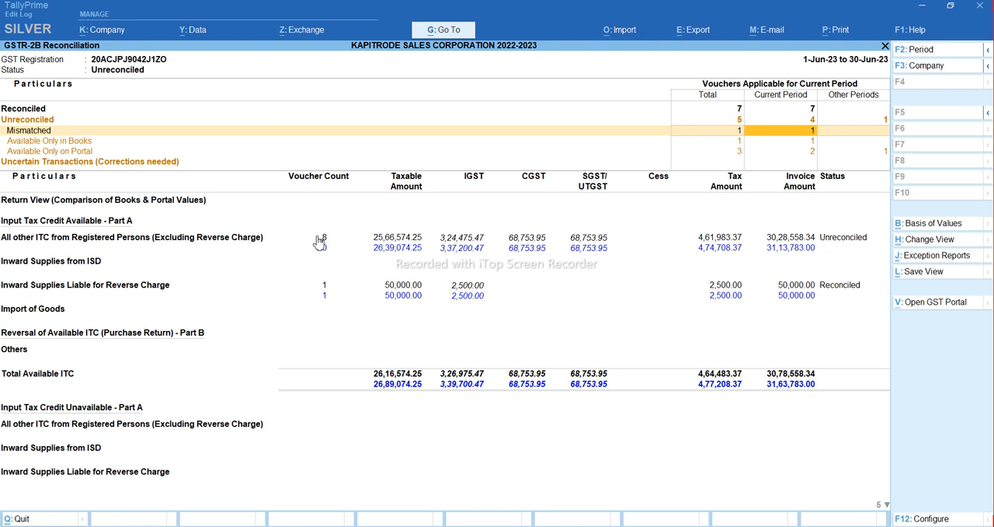
key(Return)
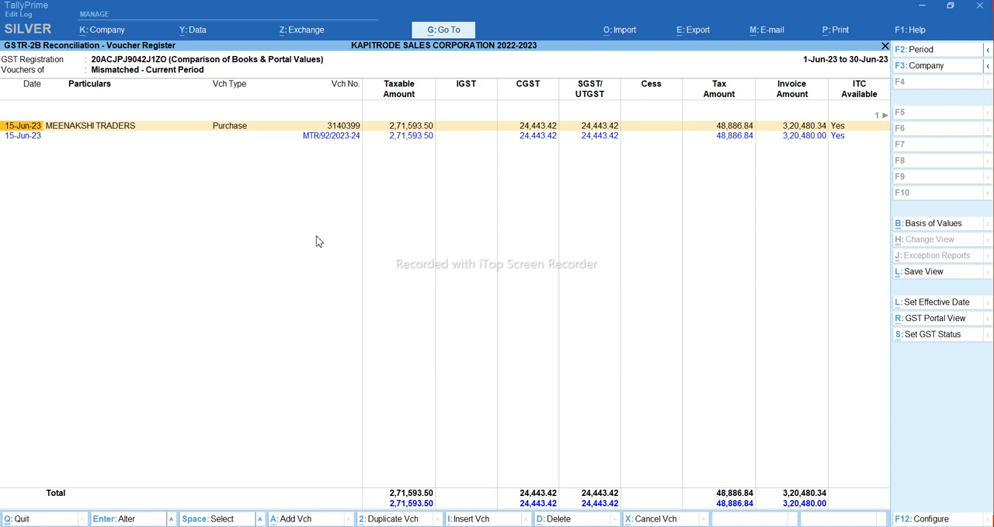
key(Escape)
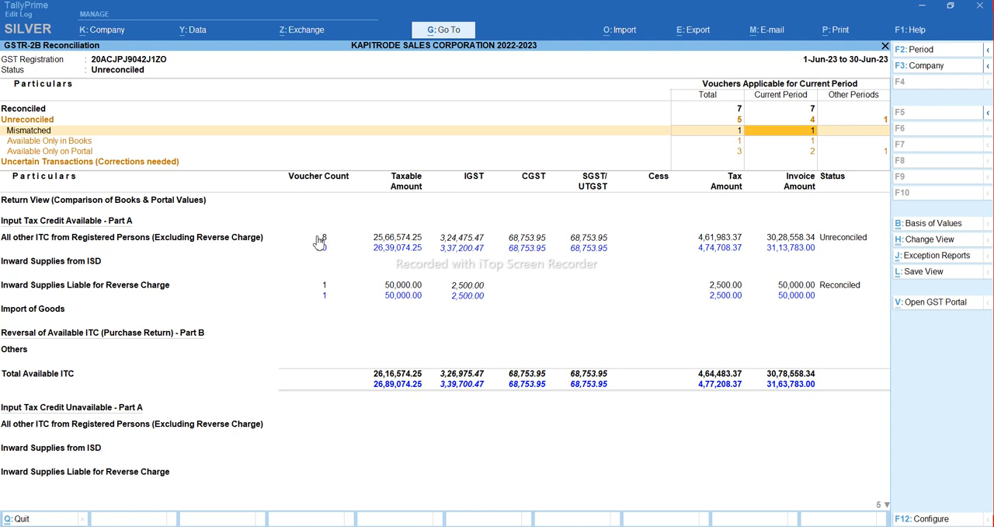
Compare the total, current-period and other-period counts of the vouchers available only in books and only on the portal
key(Down)
key(Left)
key(Right)
key(Down)
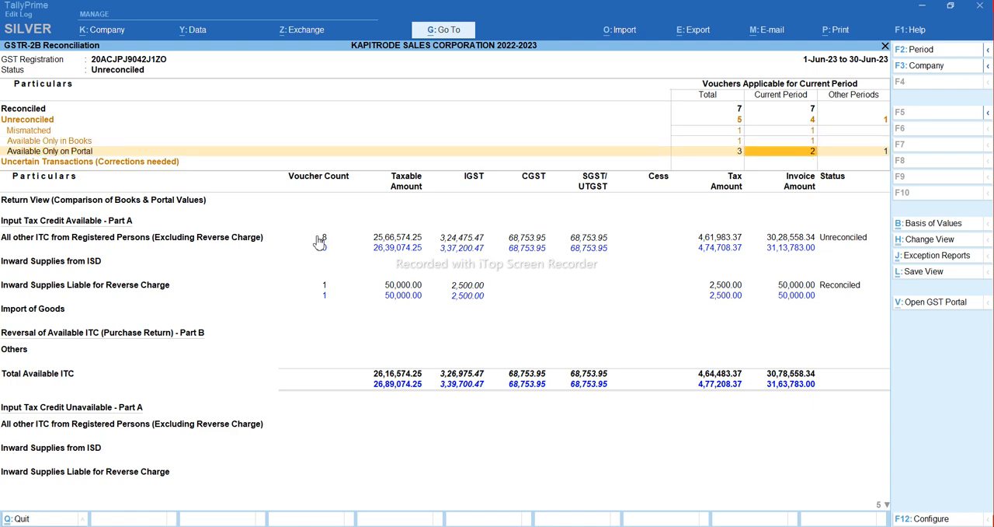
key(Left)
key(Right)
key(Right)
key(Left)
key(Right)
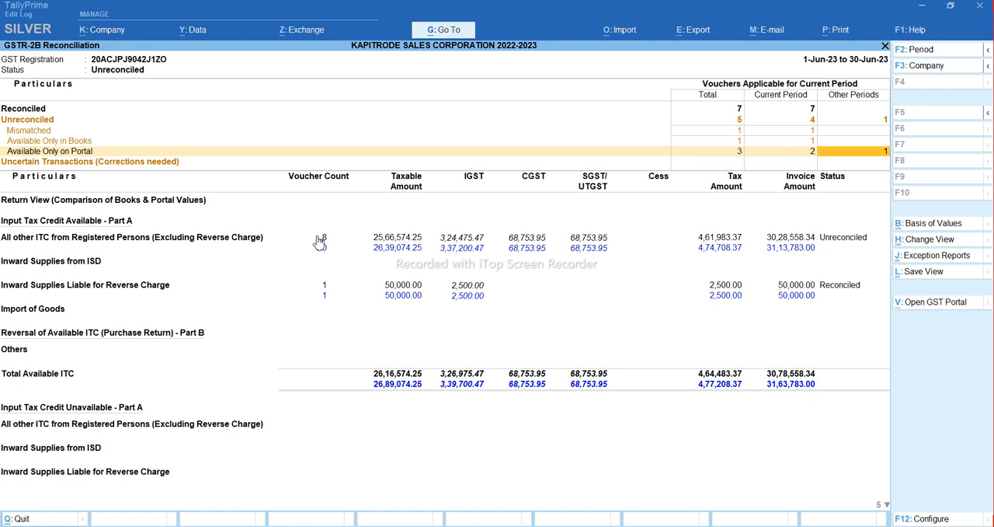
Look through the current-period vouchers Available Only on Portal and return to the reconciliation
key(Left)
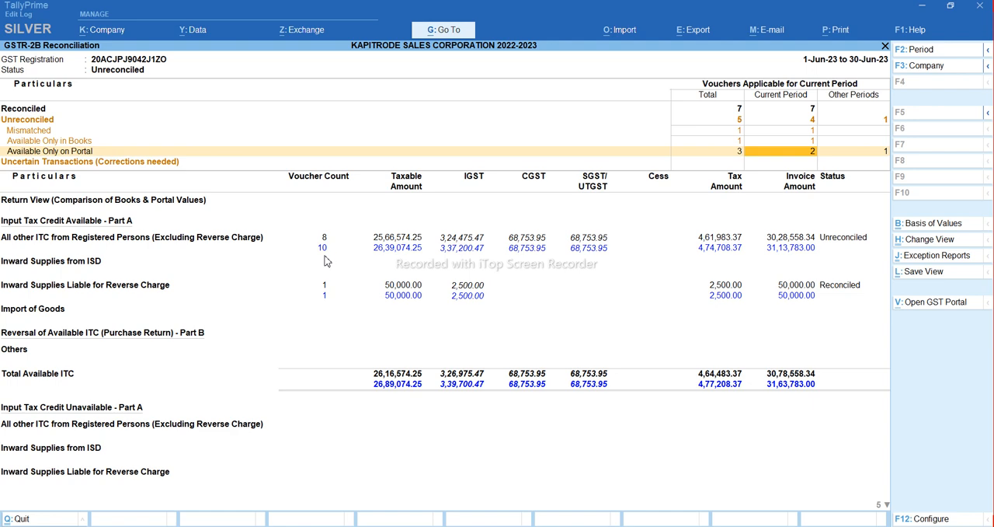
key(Return)
key(Down)
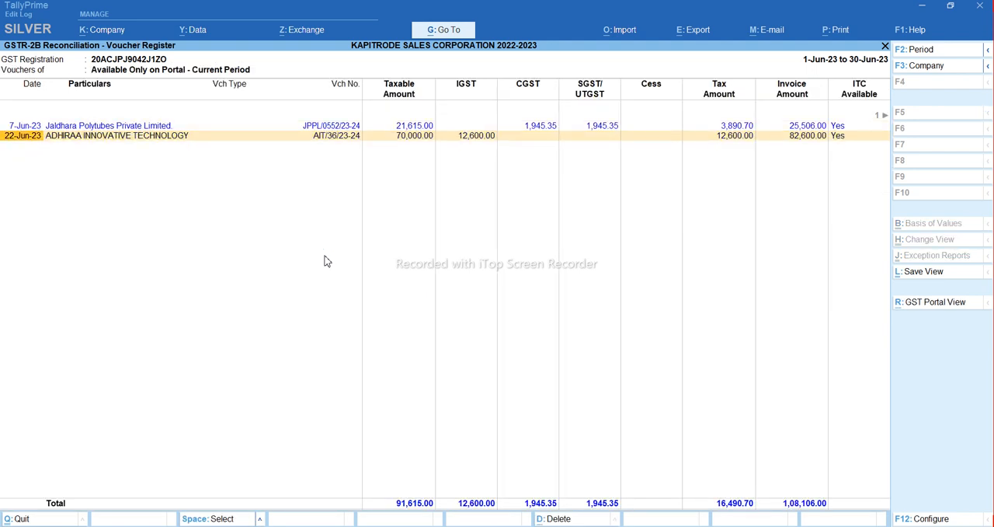
key(Up)
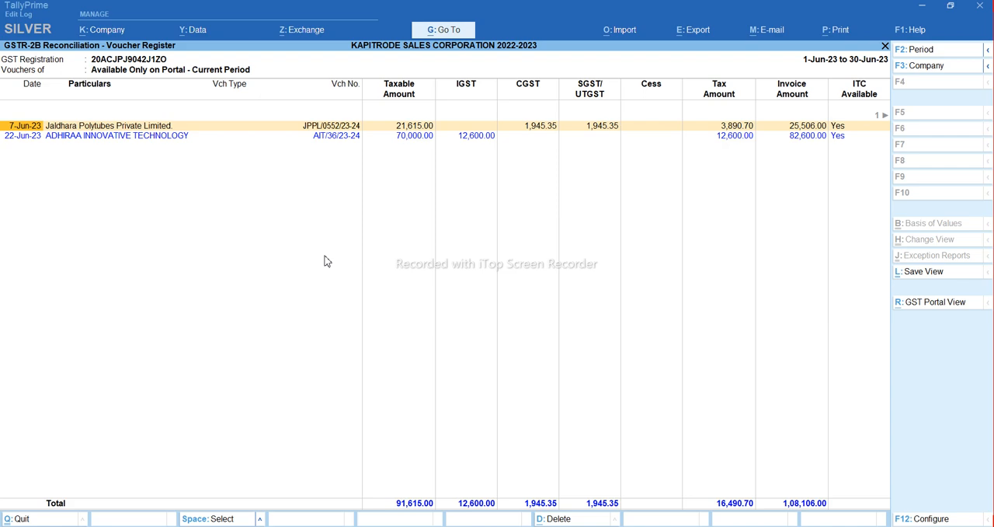
key(Escape)
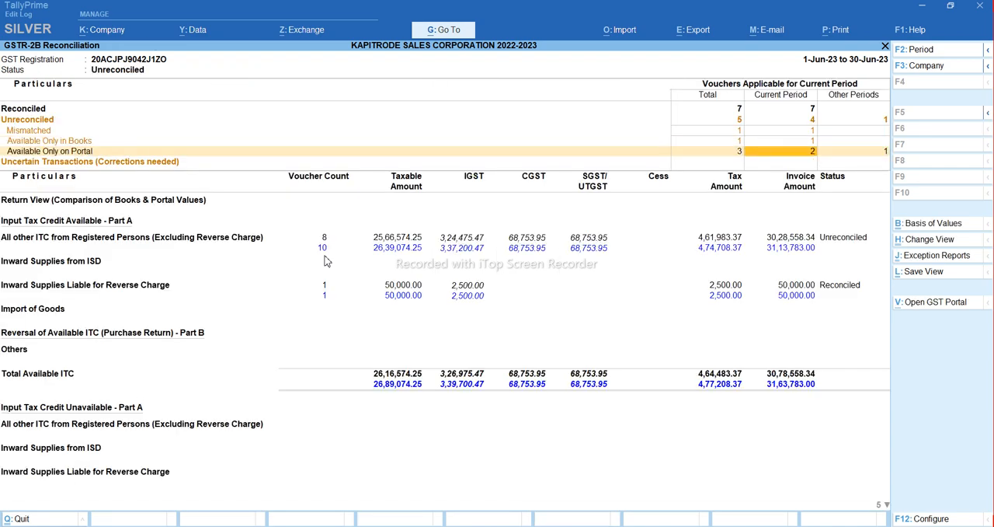
Open the party-wise summary of B2B Invoices under All other ITC from Registered Persons (Excluding Reverse Charge)
key(Down)
key(Down)
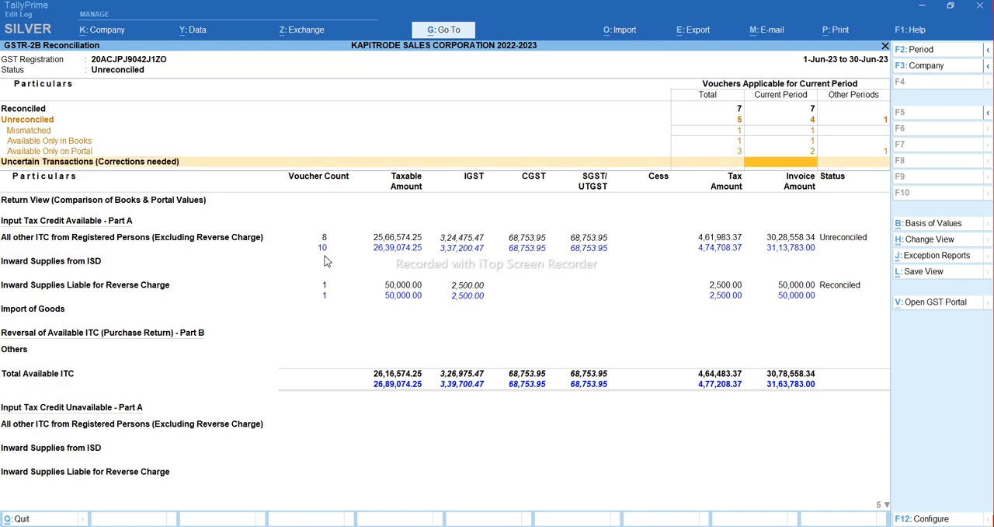
key(Return)
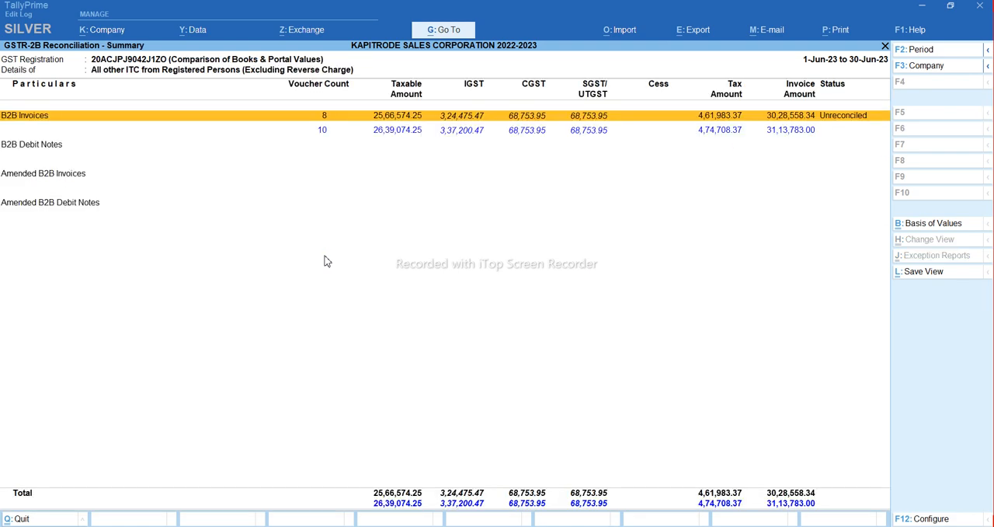
key(Return)
Mark the reconciled party rows for BST Infratech Limited, Meenakshi Traders and Rainson Pipe Industries
key(Down)
key(Down)
key(Down)
key(Down)
key(Down)
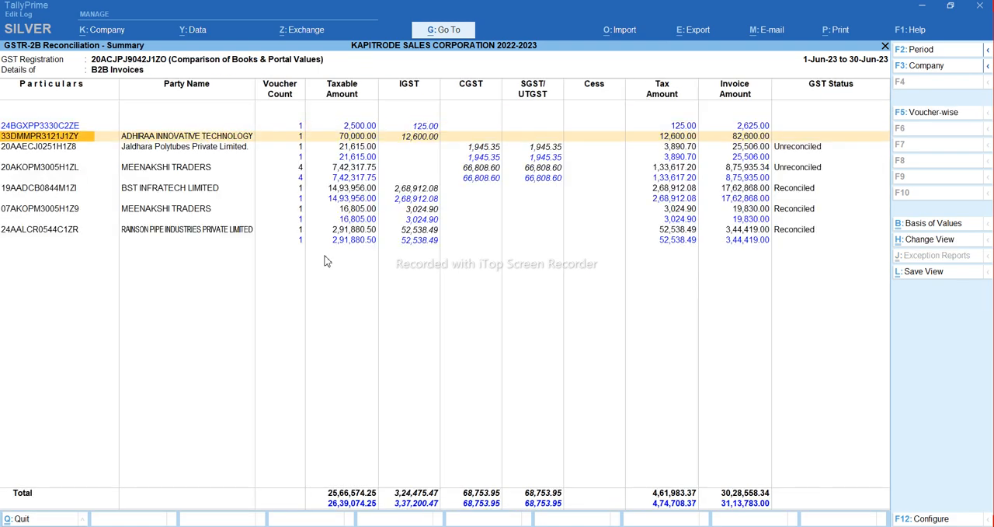
key(Up)
key(space)
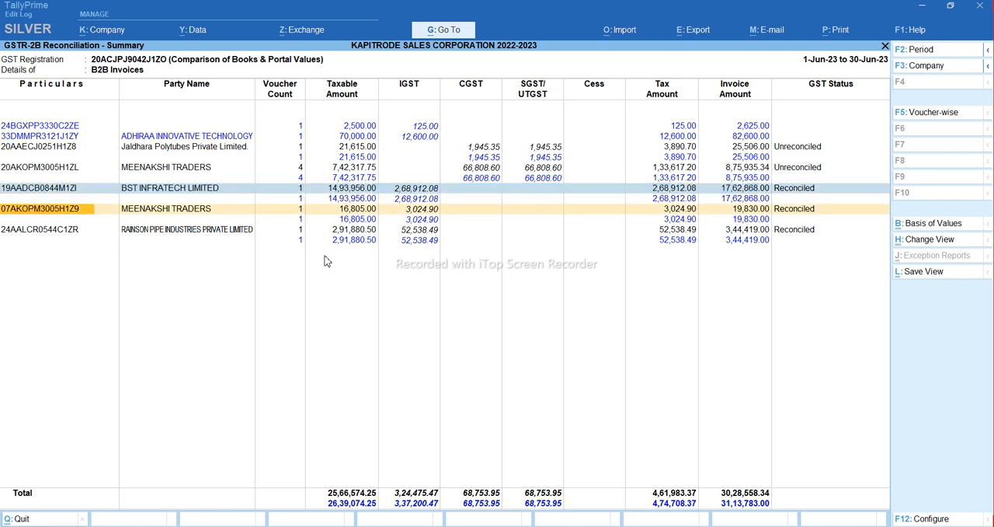
key(space)
key(space)
key(Up)
key(Up)
key(Up)
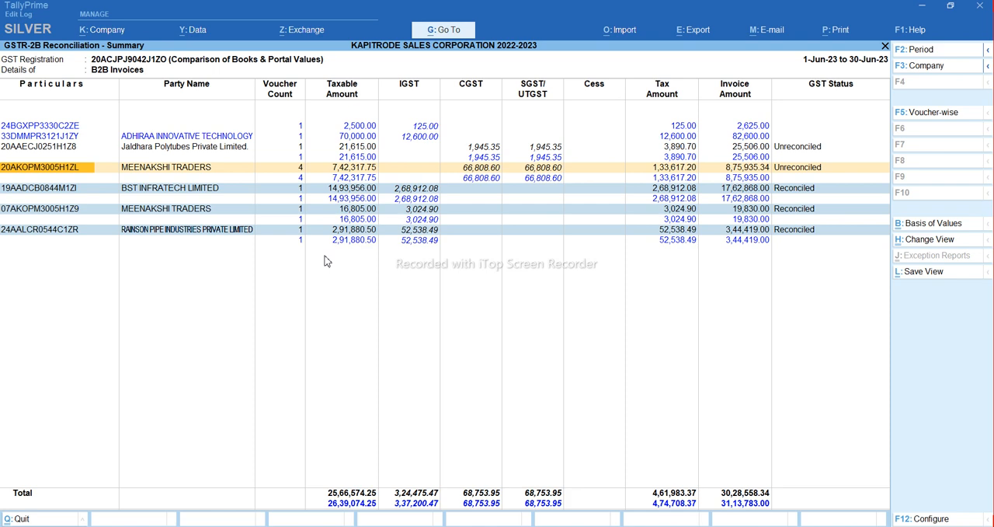
Clear the marking from the reconciled party rows in the B2B Invoices summary
key(Down)
key(Up)
key(Up)
key(Down)
key(Down)
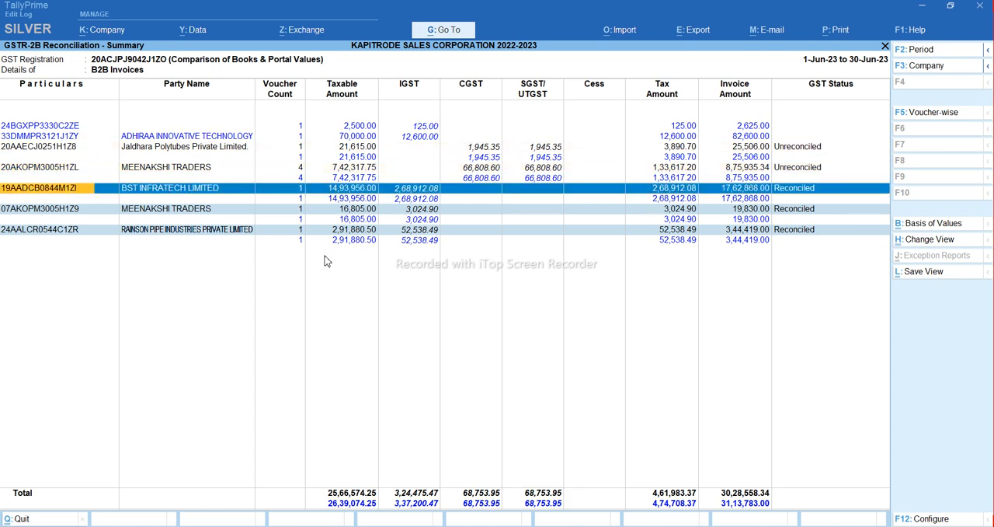
key(Escape)
Compare the books and portal values of the unreconciled Meenakshi Traders row, from voucher count through invoice amount
key(Up)
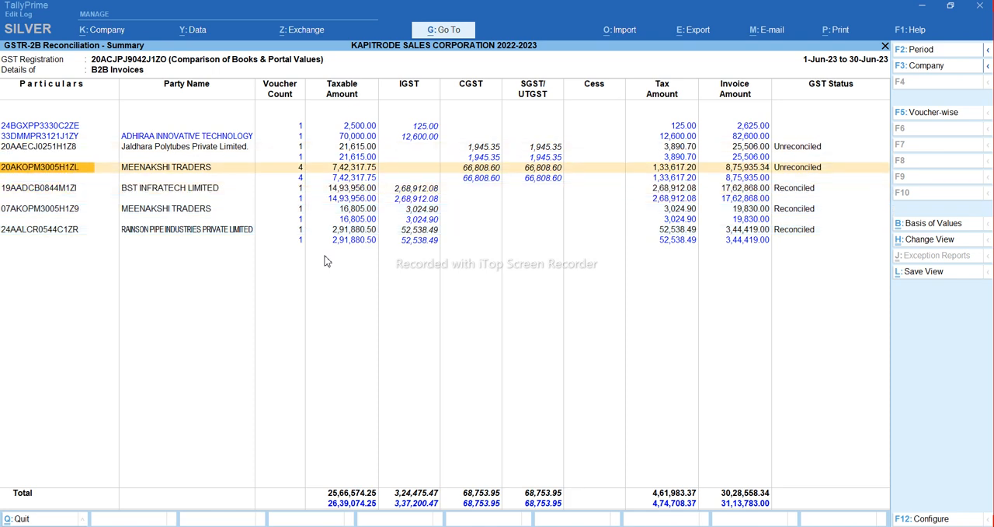
key(Right)
key(Right)
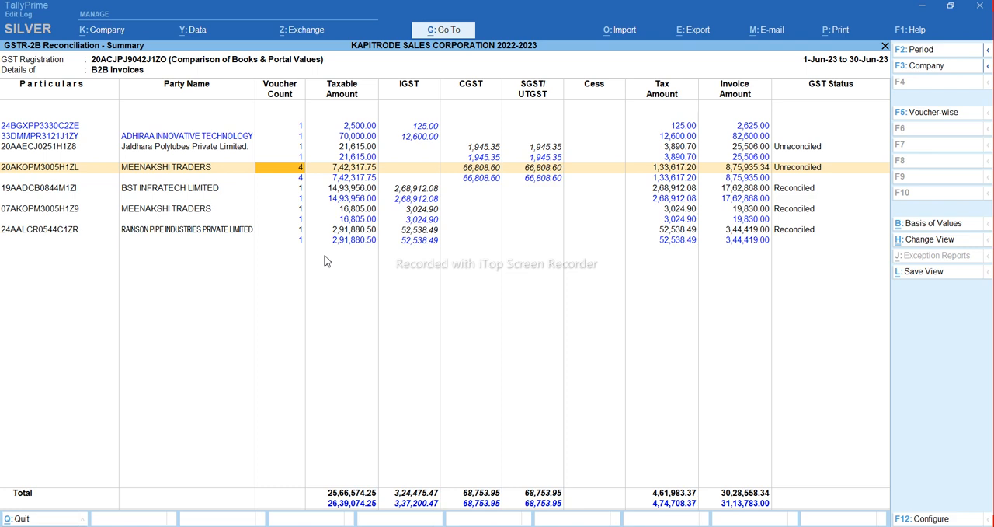
key(Down)
key(Up)
key(Right)
key(Down)
key(Up)
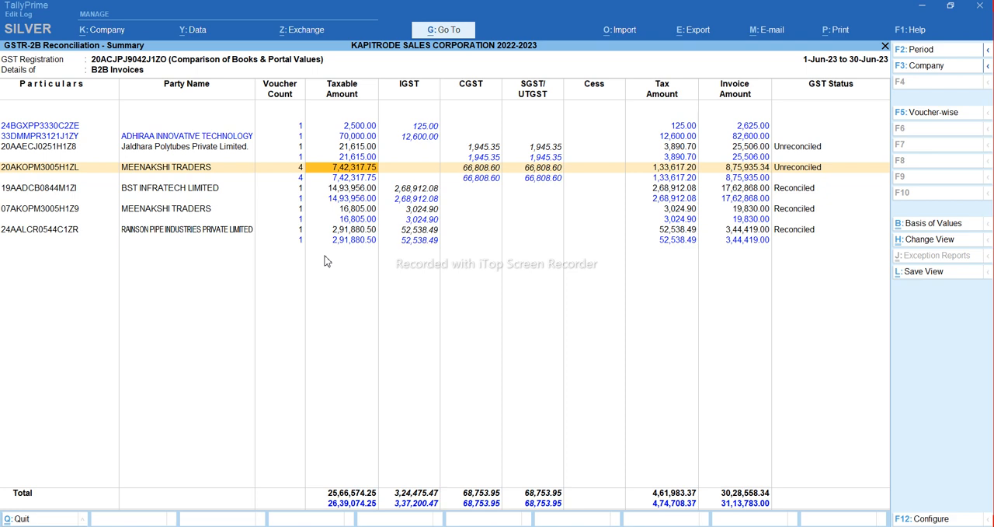
key(Right)
key(Right)
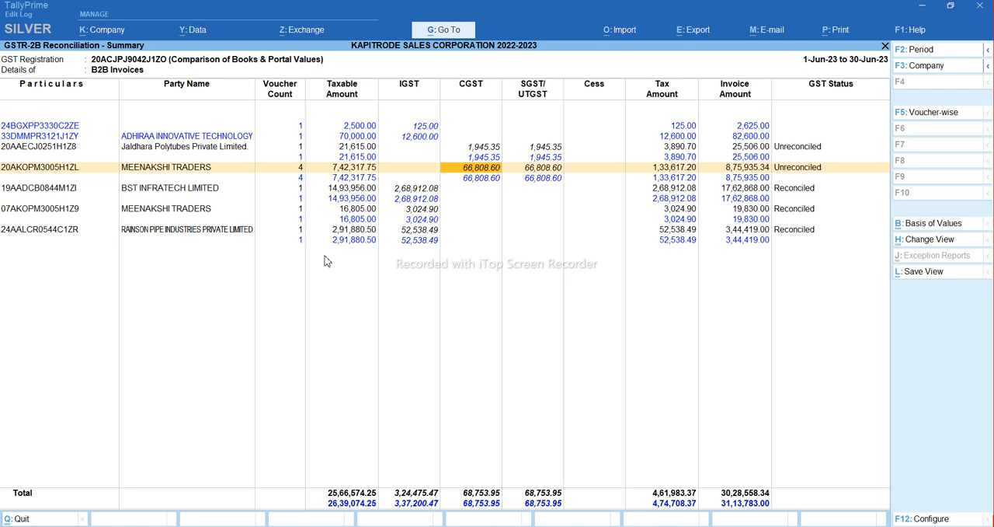
key(Right)
key(Right)
key(Right)
key(Right)
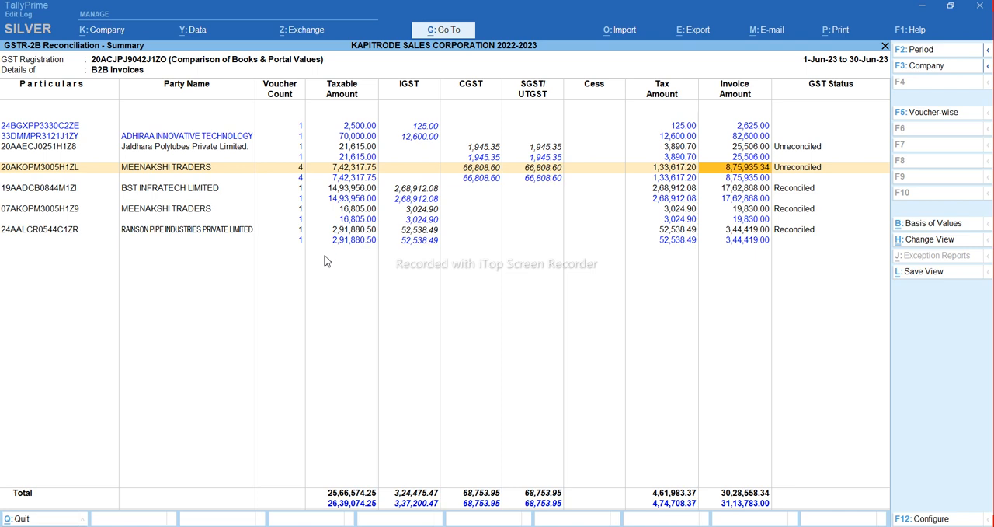
Add a Round Off entry of (-)0.34 to the 15-Jun-23 Meenakshi Traders purchase voucher and accept it with conflicts
key(Return)
key(Return)
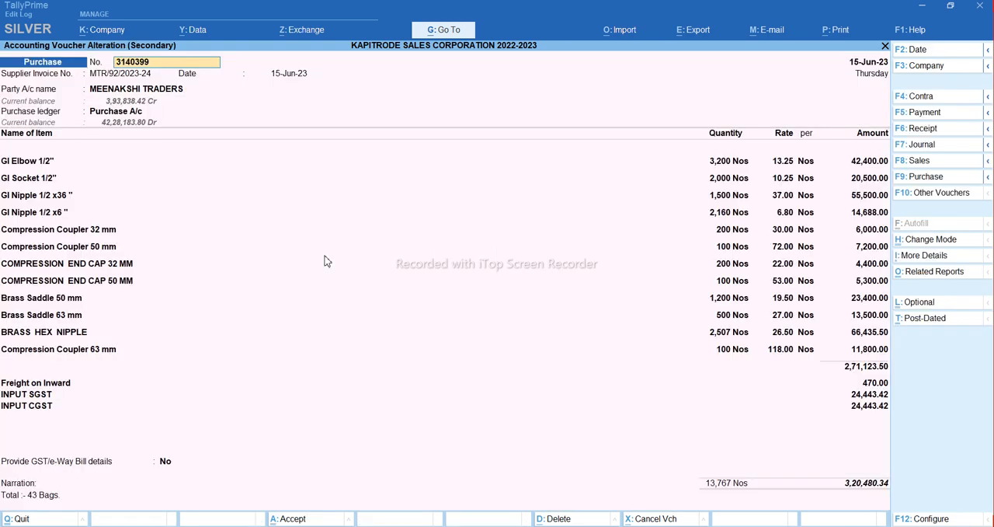
key(Escape)
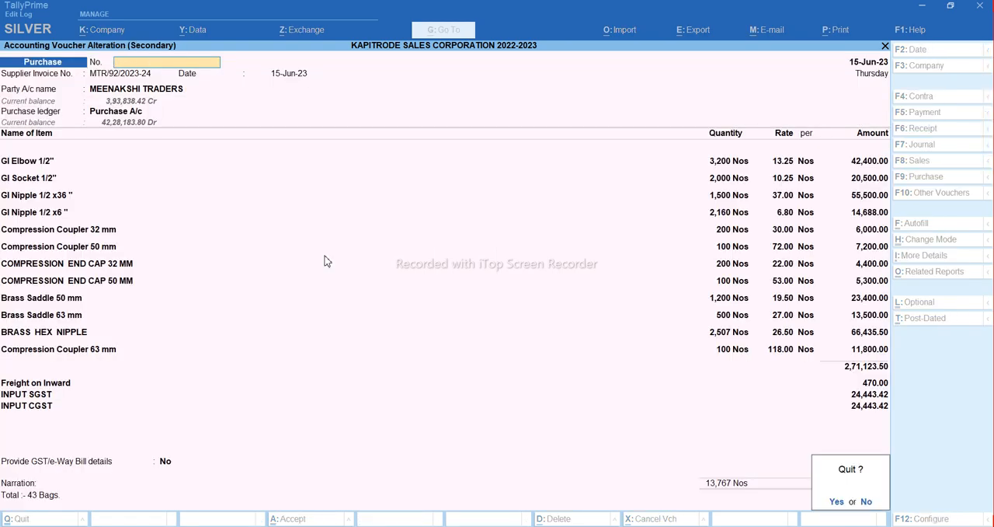
key(Return)
key(Return)
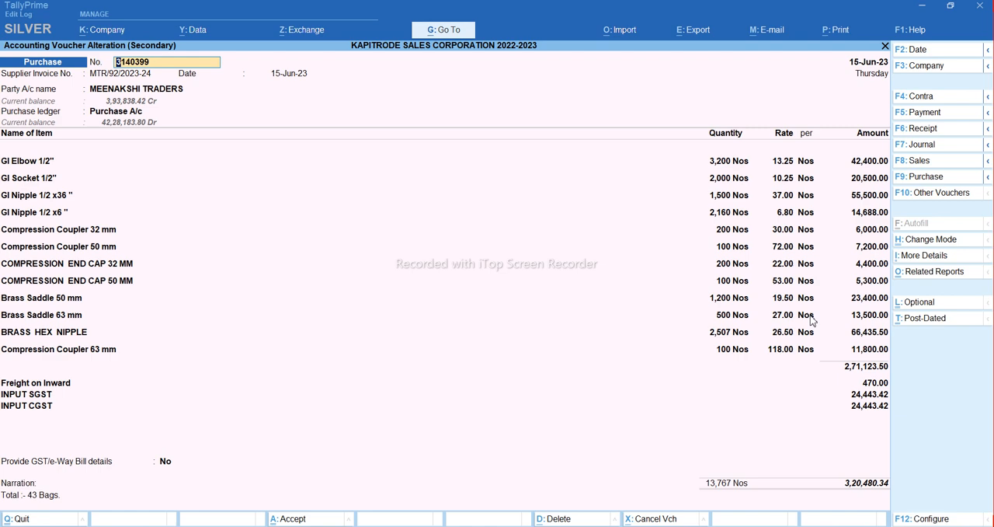
click(866, 410)
key(Return)
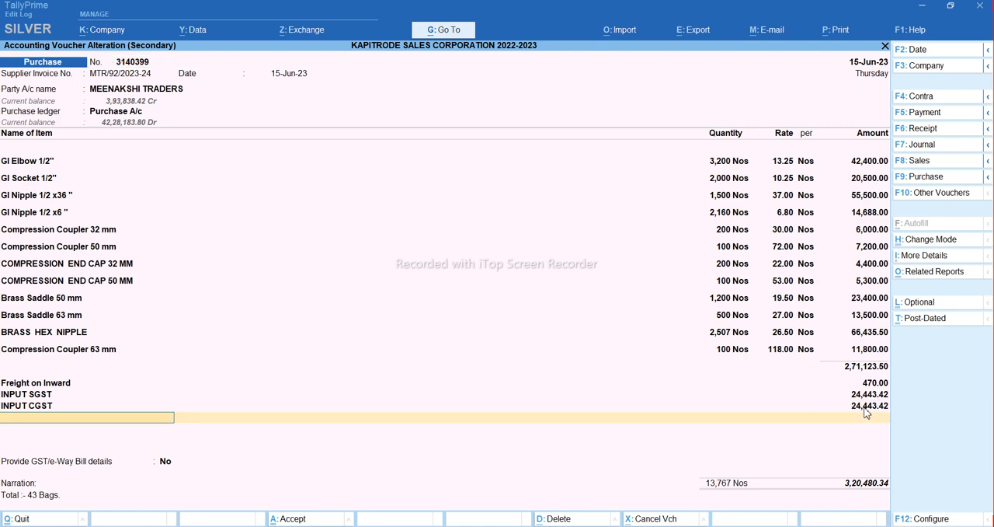
text(Roun)
key(Return)
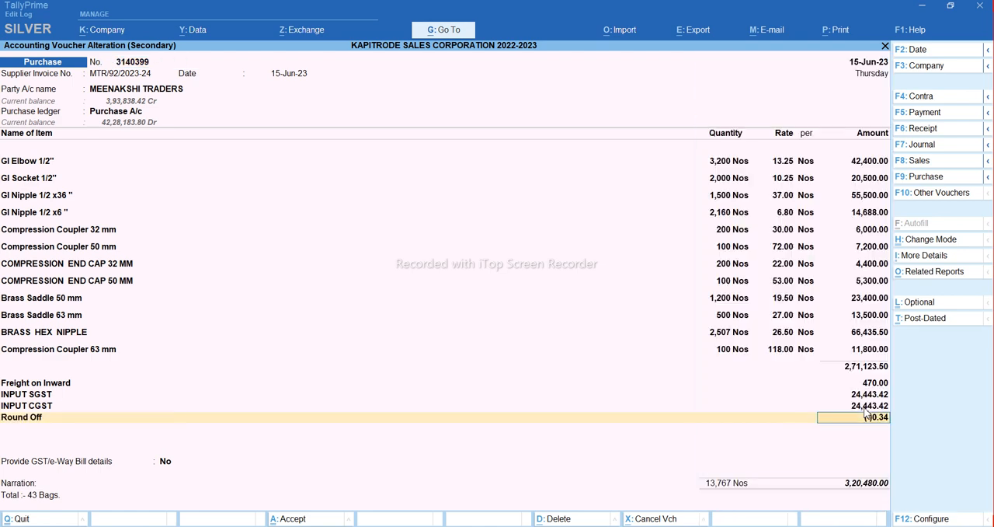
key(ctrl+a)
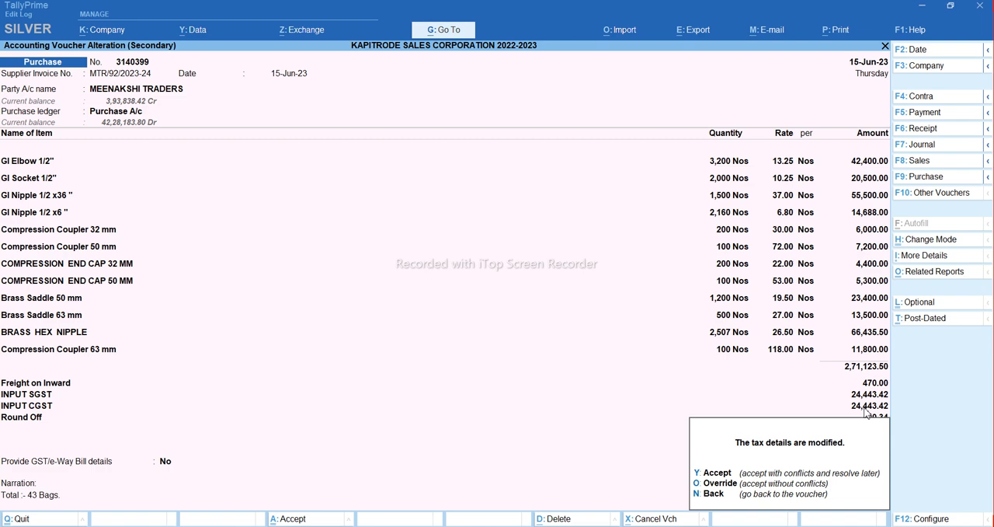
key(y)
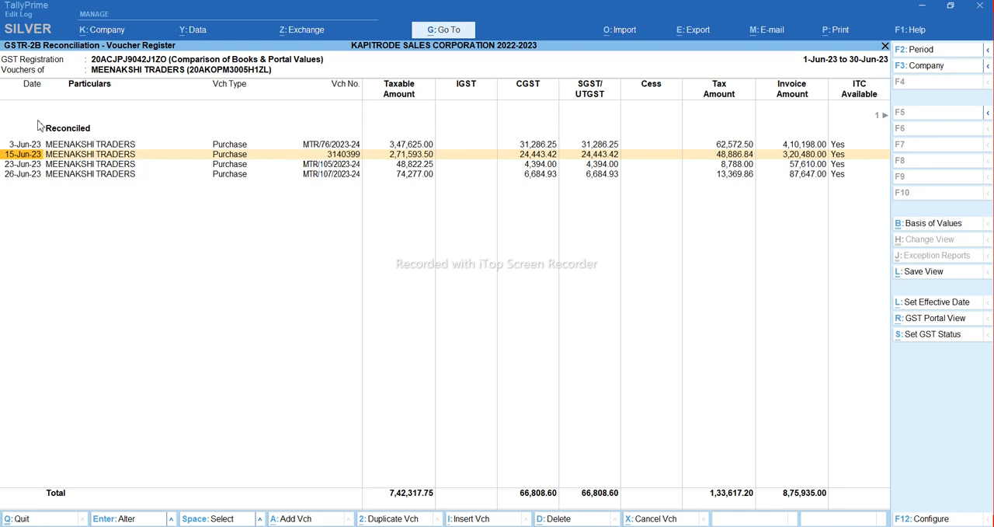
Return to the B2B Invoices summary and open the voucher register of the unreconciled party Jaldhara Polytubes Private Limited
key(Up)
key(Down)
key(Down)
key(Down)
key(Escape)
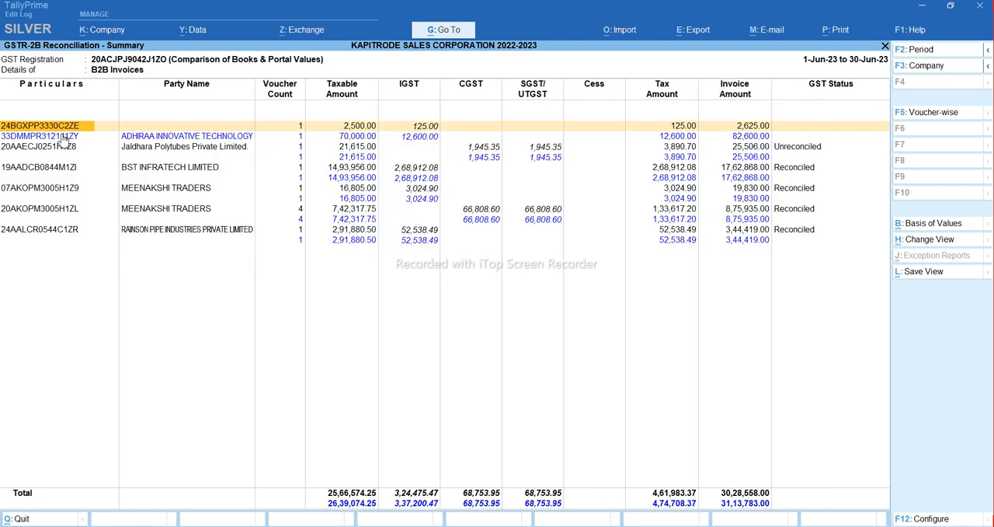
key(Down)
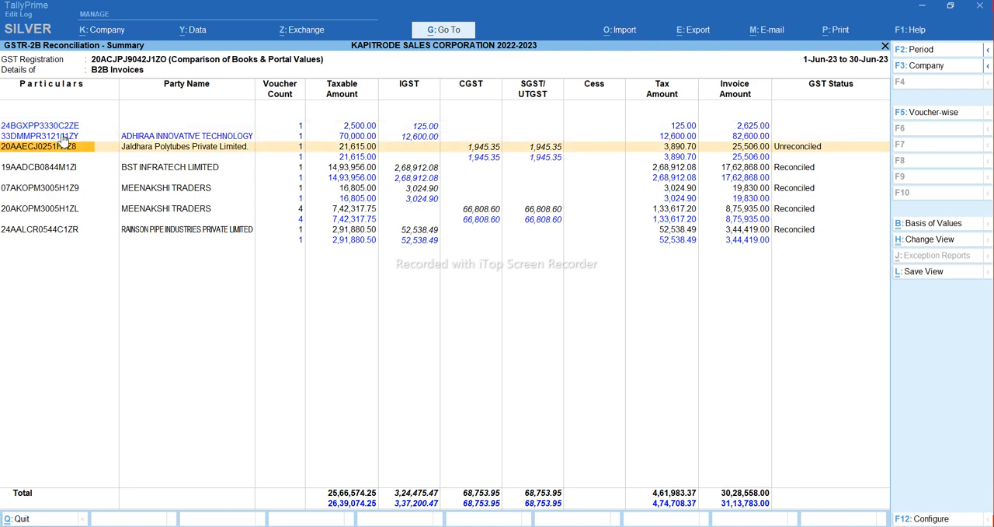
key(Return)
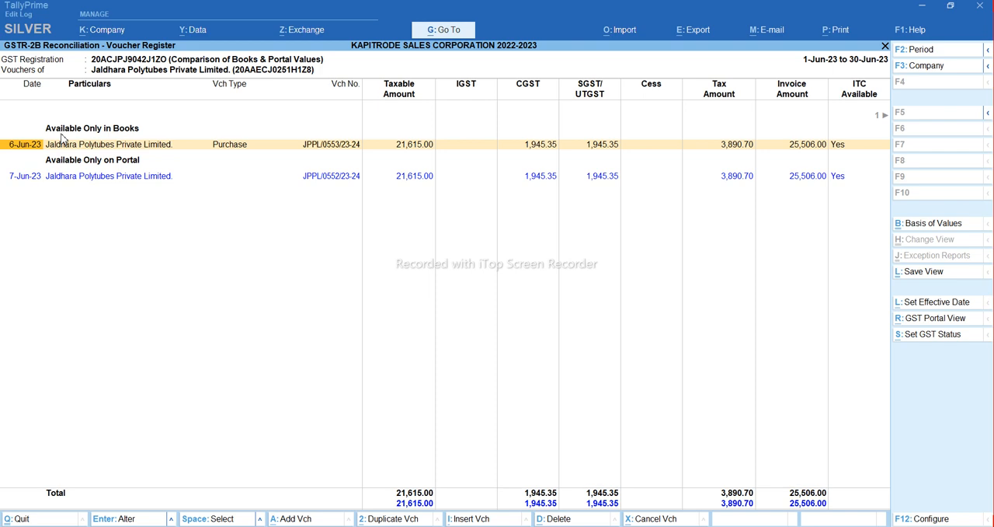
Compare the Jaldhara Polytubes entry available only in books with the one available only on the portal
key(Down)
key(Up)
key(Down)
key(Up)
key(Down)
key(Up)
key(Down)
key(Up)
Check the voucher number, taxable amount, taxes, invoice amount and ITC details of the books-only Jaldhara entry against the portal entry
key(Right)
key(Right)
key(Right)
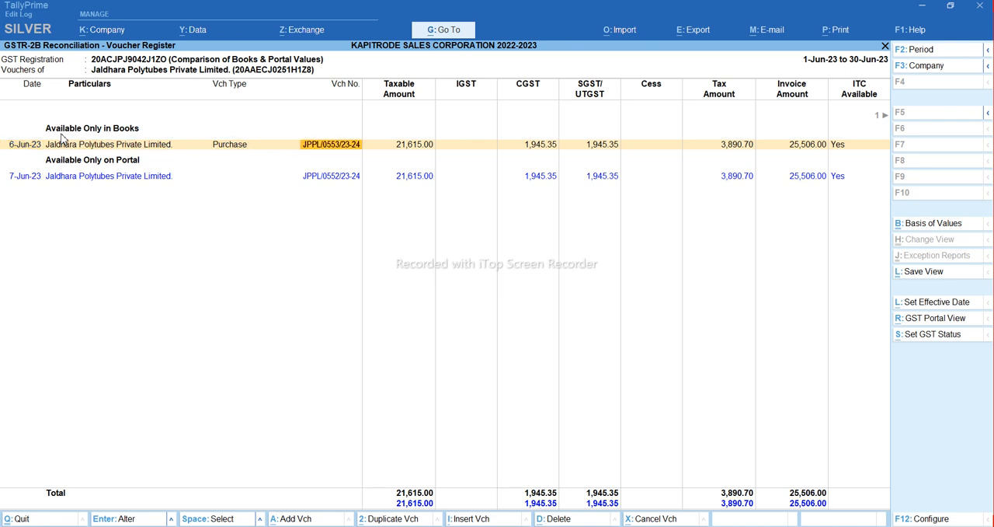
key(Right)
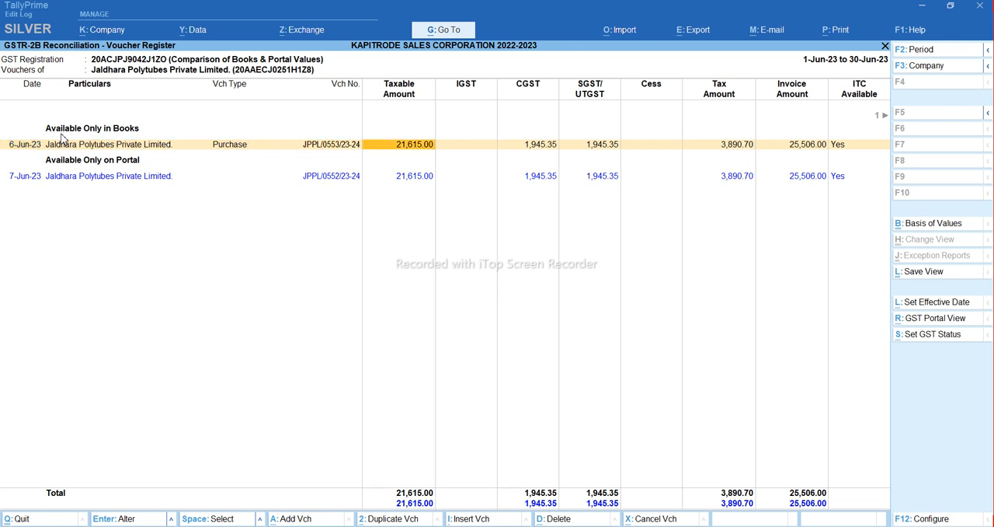
key(Right)
key(Right)
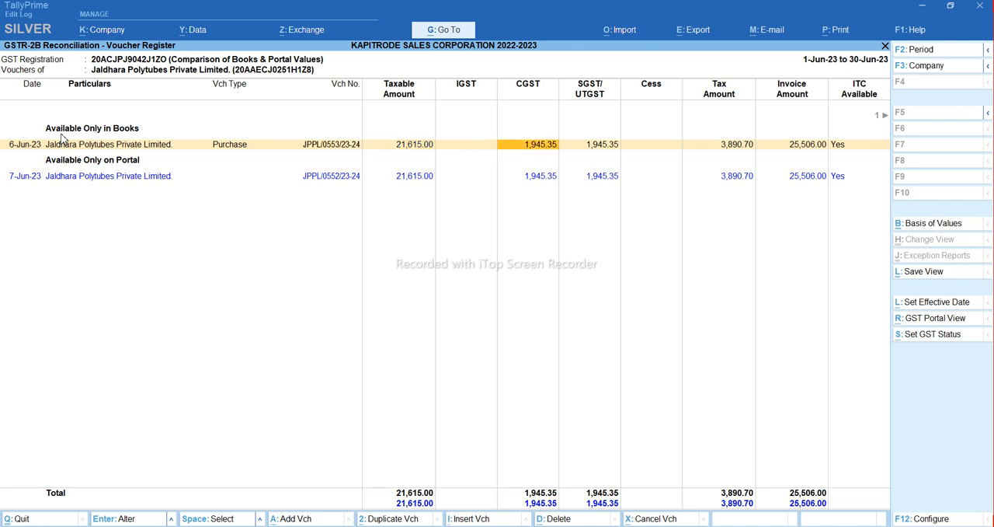
key(Right)
key(Right)
key(Right)
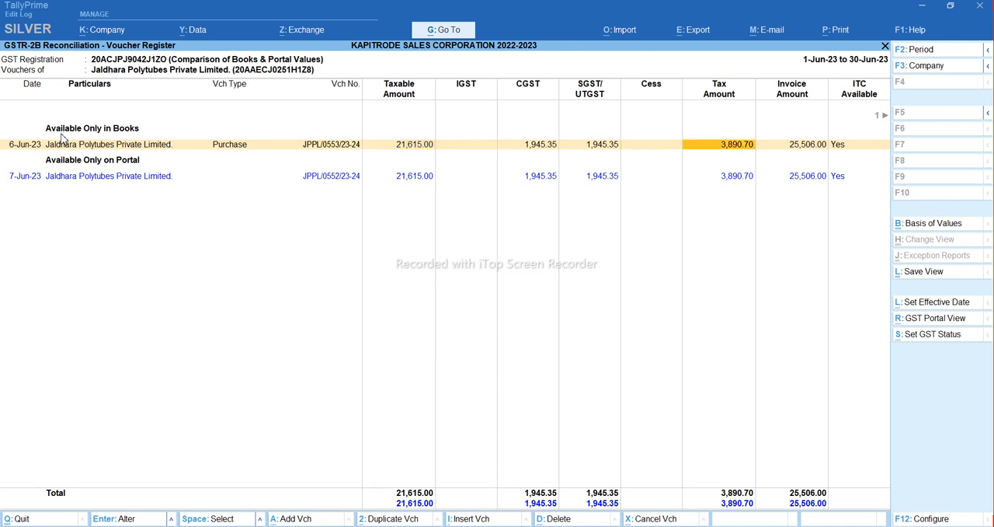
key(Right)
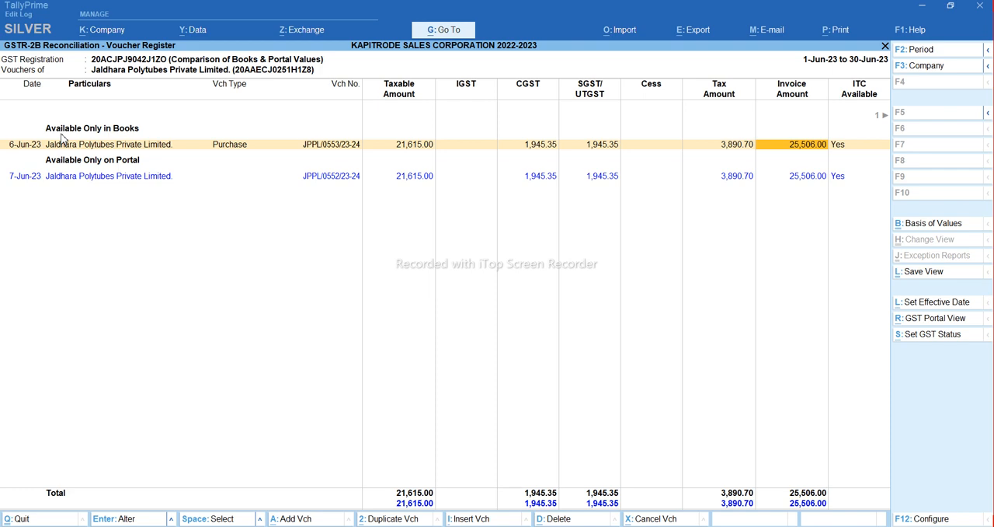
key(Right)
key(Right)
key(Left)
key(Left)
key(Left)
key(Left)
key(Left)
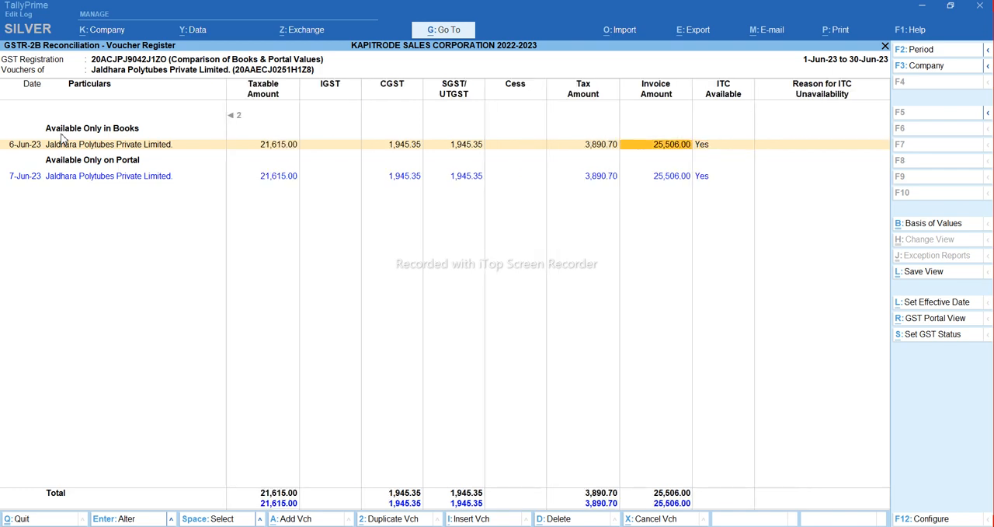
key(Left)
key(Left)
key(Left)
key(Left)
key(Left)
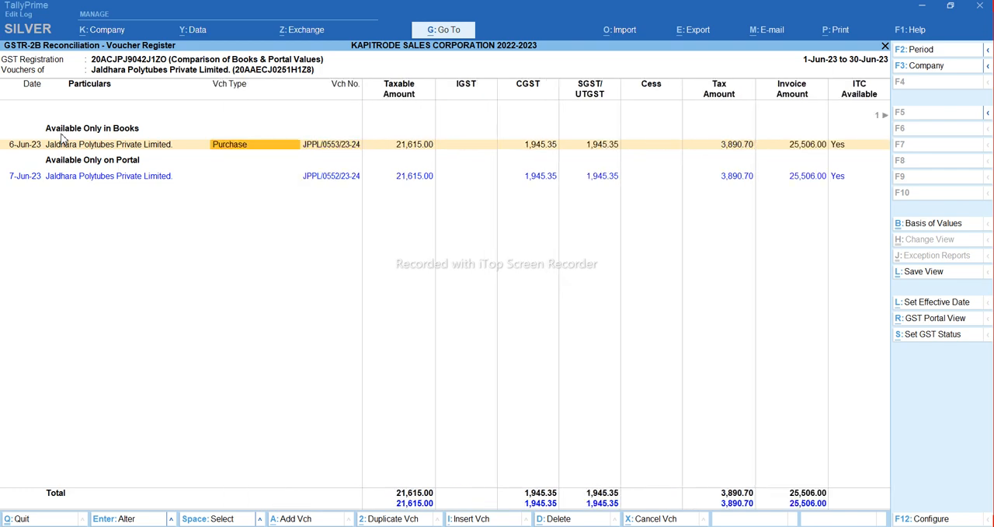
key(Right)
key(Right)
key(Left)
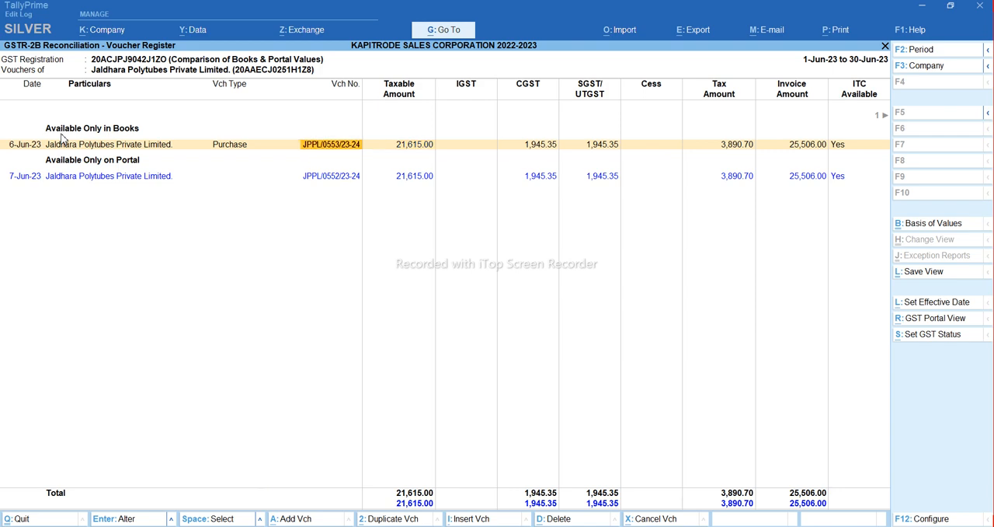
key(Return)
key(Return)
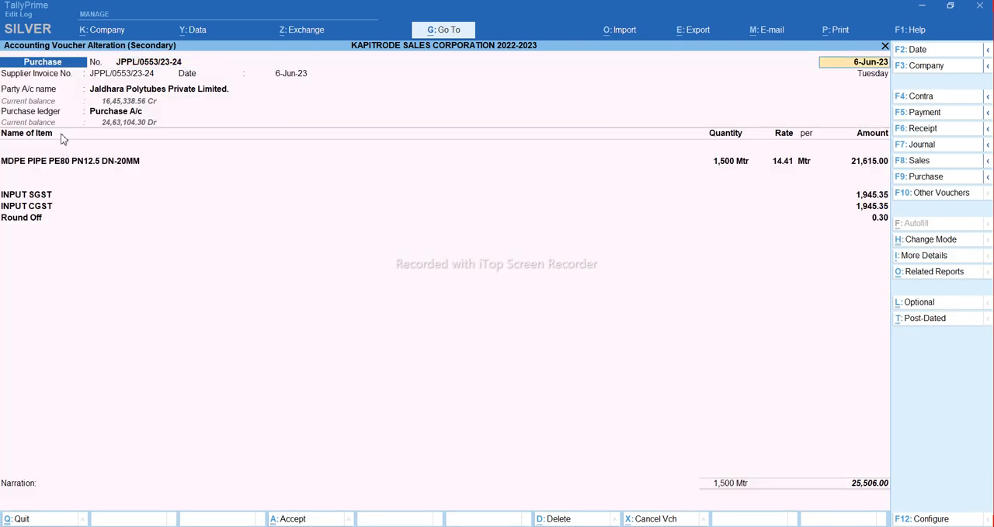
key(Return)
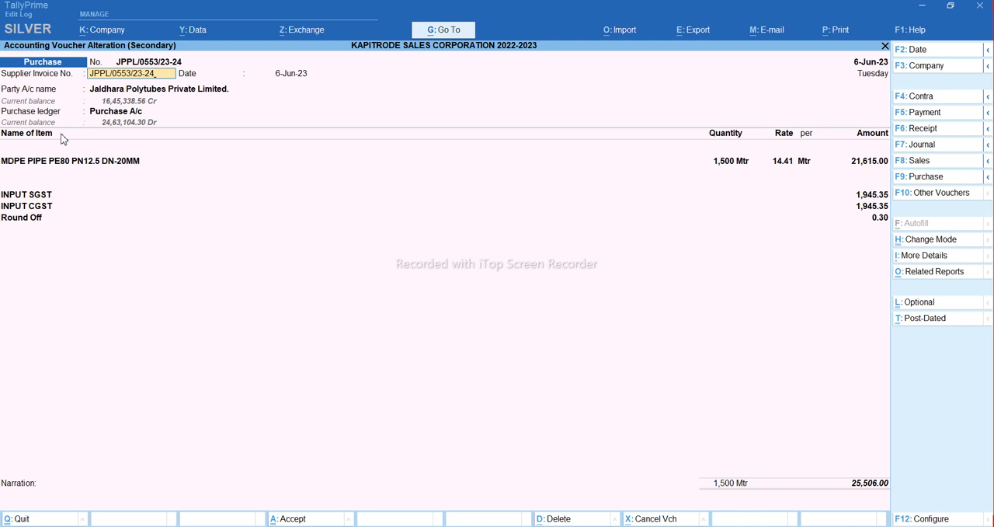
key(Escape)
key(y)
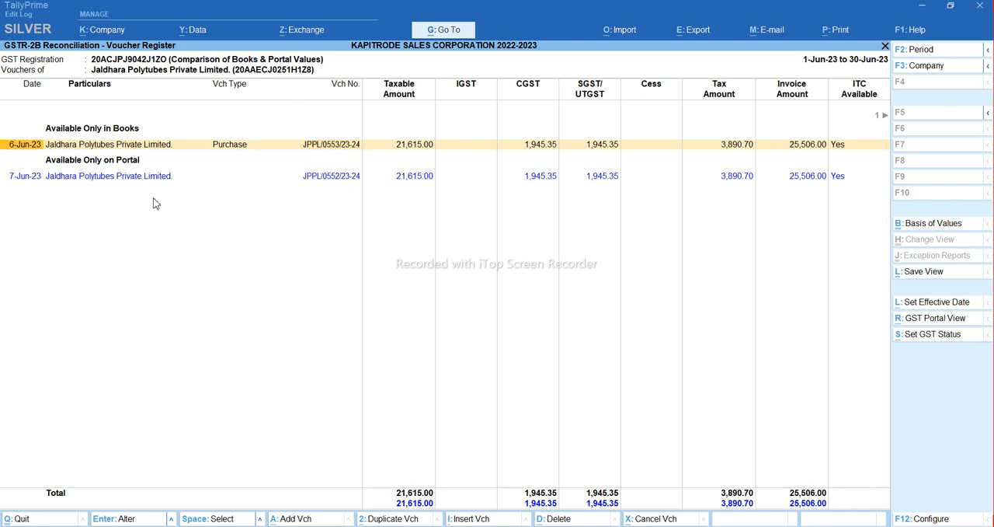
Set the voucher number and supplier invoice number of the Jaldhara purchase voucher to JPPL/0552/23-24 and accept it with conflicts
click(339, 151)
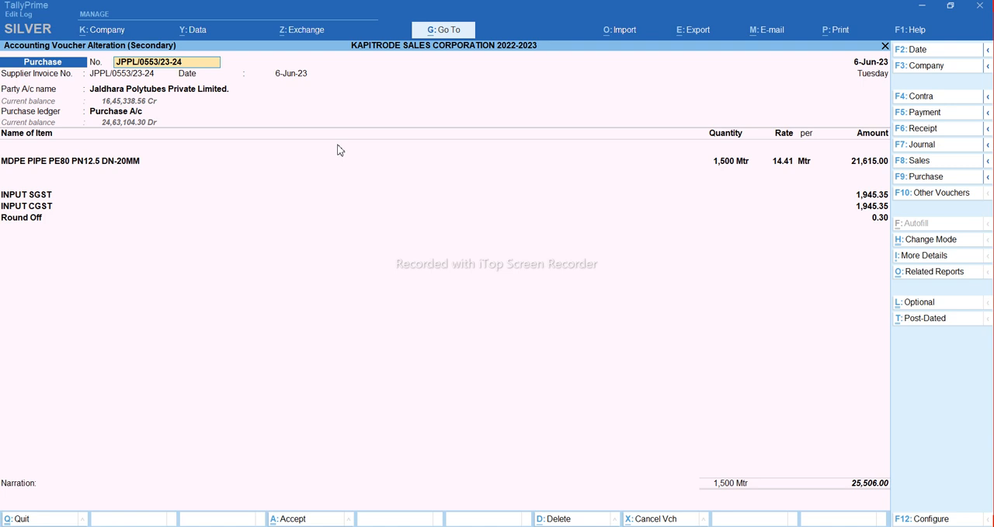
key(BackSpace)
text(2)
key(Return)
key(Return)
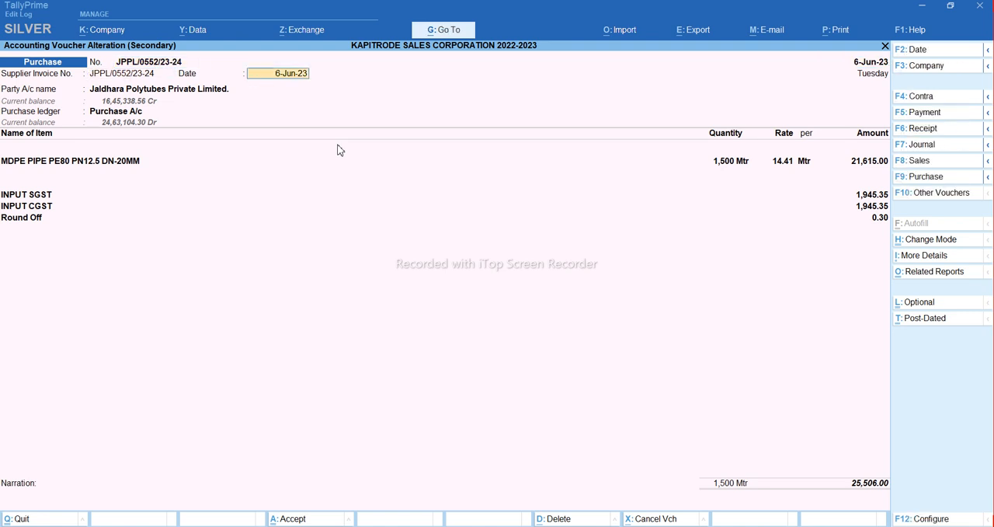
key(ctrl+a)
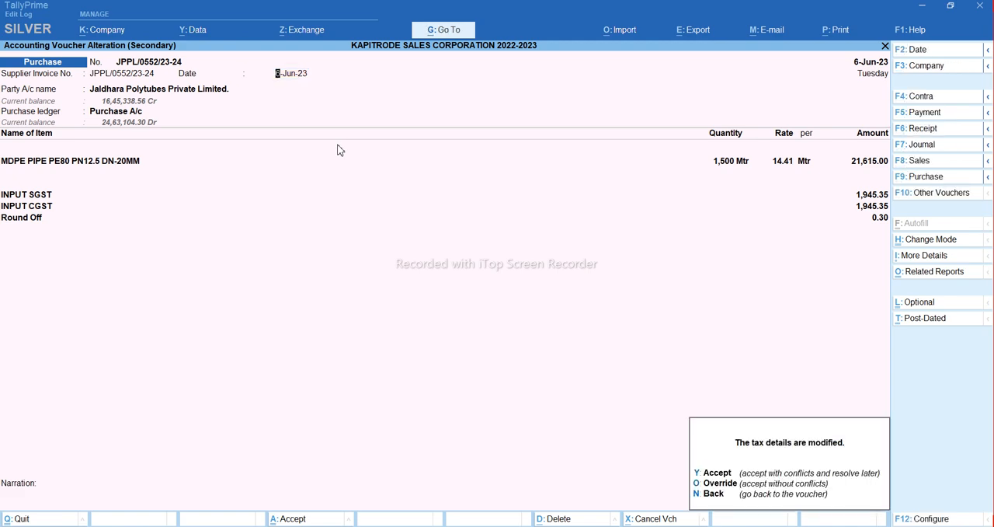
key(y)
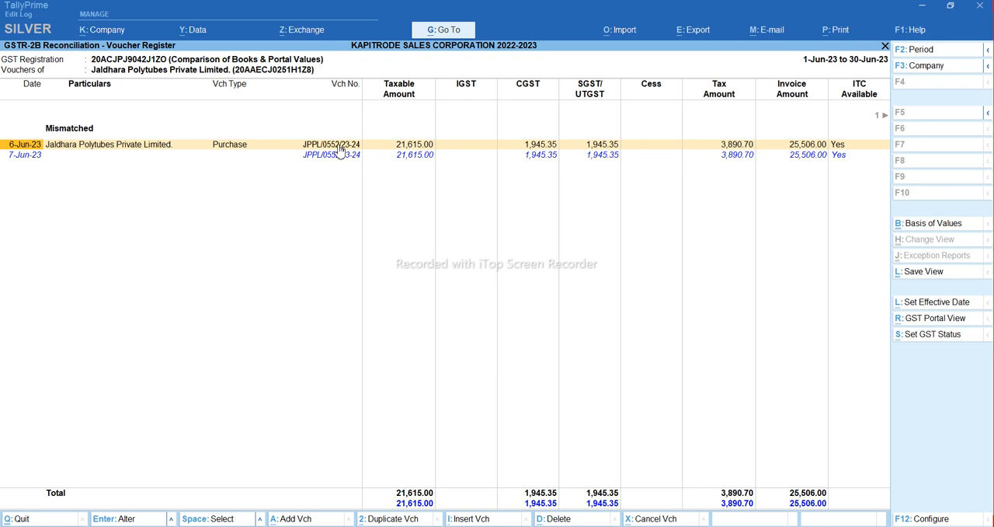
Compare the books and portal dates of the mismatched Jaldhara Polytubes voucher
key(Down)
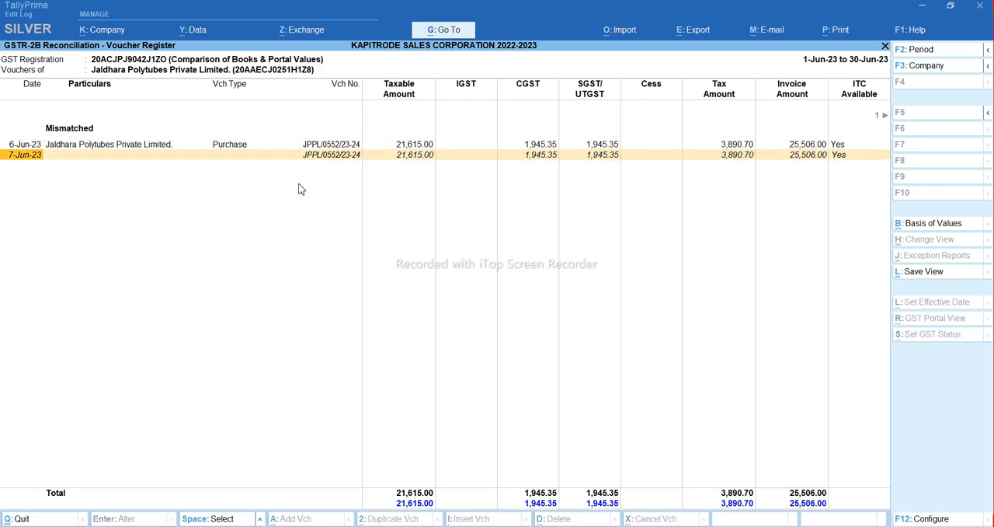
key(Escape)
key(Down)
key(Down)
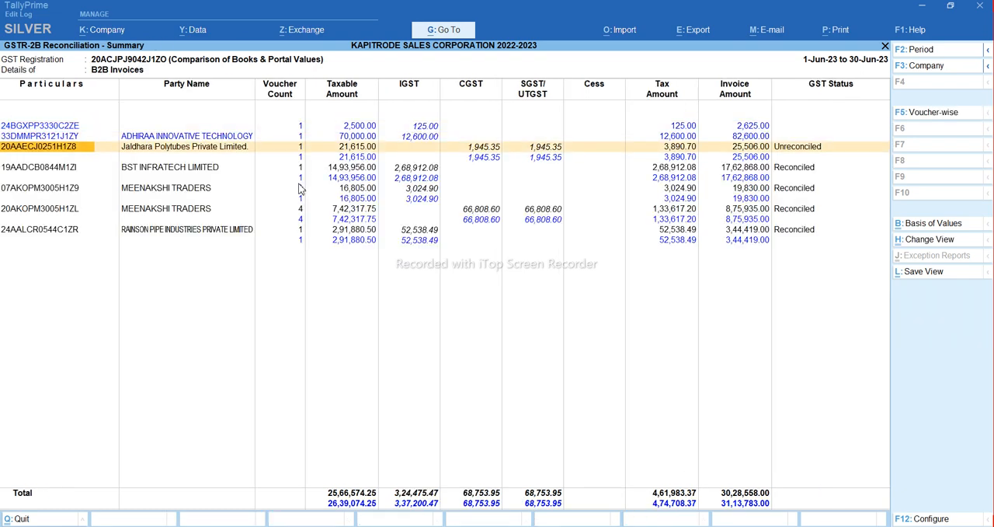
key(Return)
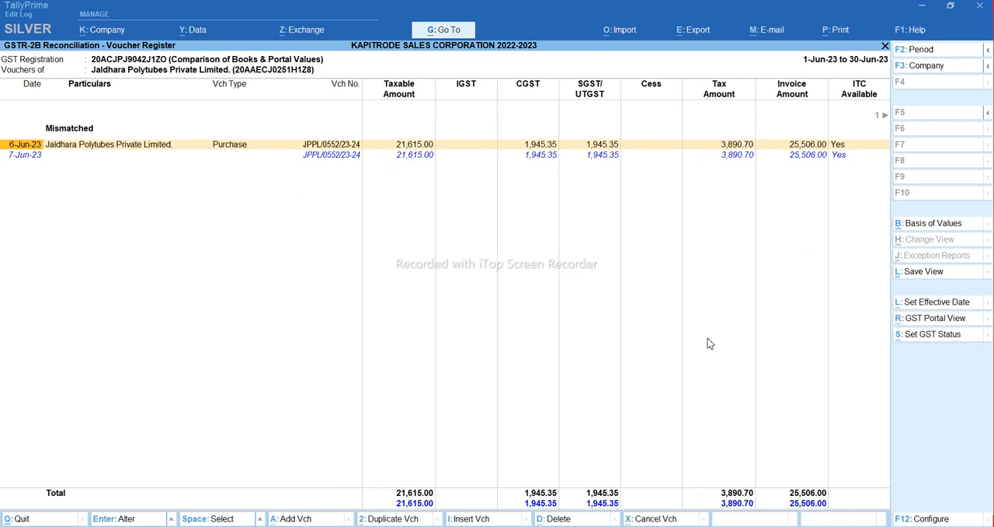
key(Right)
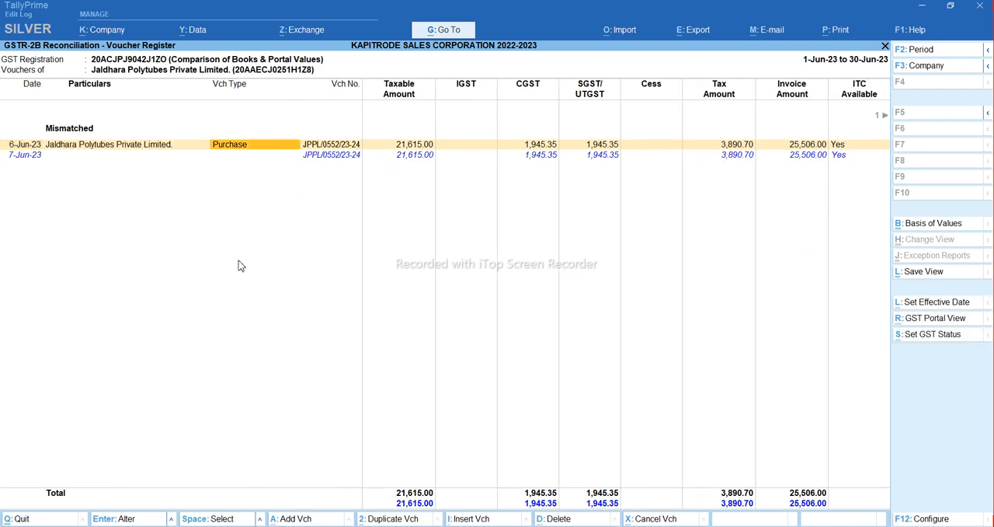
click(51, 159)
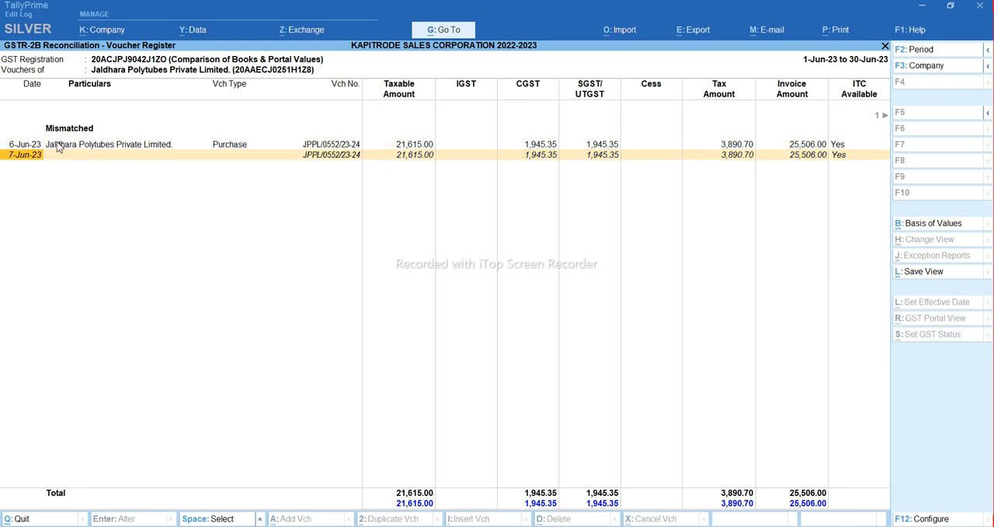
click(58, 146)
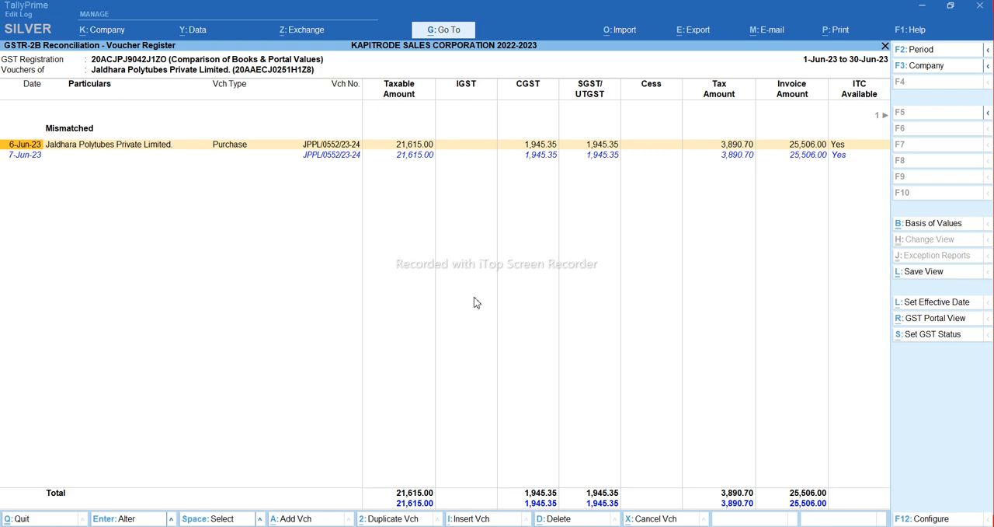
Set the voucher date of the mismatched Jaldhara purchase voucher to 7-6-2023 and accept it with conflicts
key(Return)
key(F2)
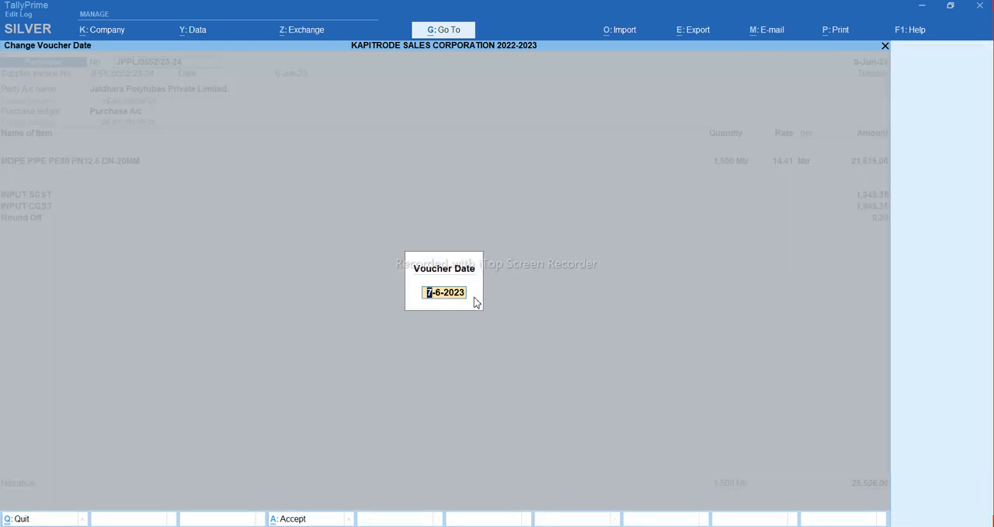
key(Return)
key(ctrl+a)
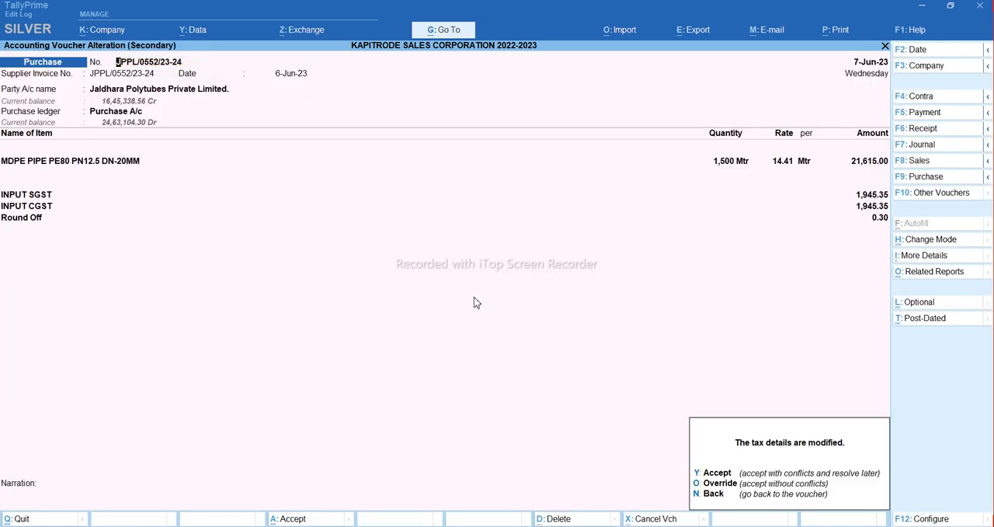
key(y)
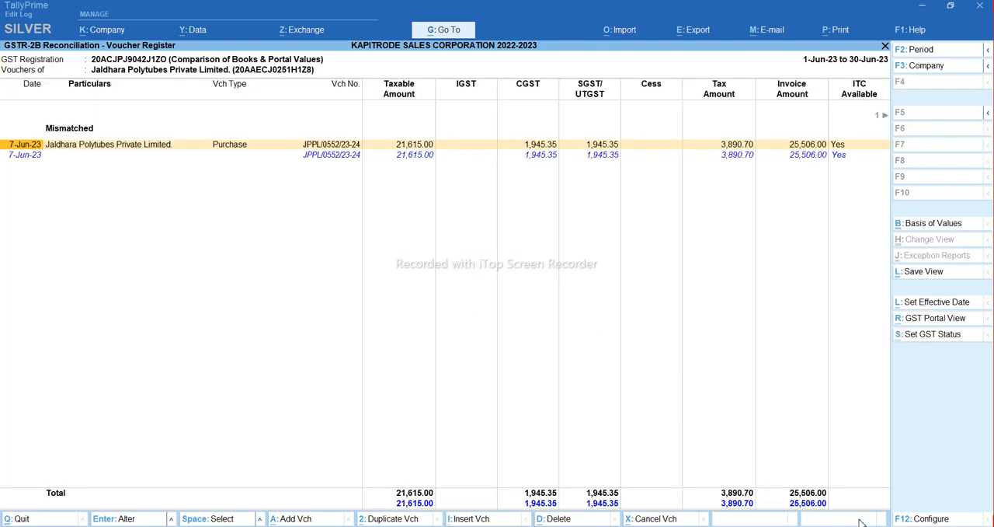
Set the supplier invoice date of the mismatched Jaldhara purchase voucher to the portal date 7-Jun-23 and accept the voucher
key(Return)
key(Return)
key(Return)
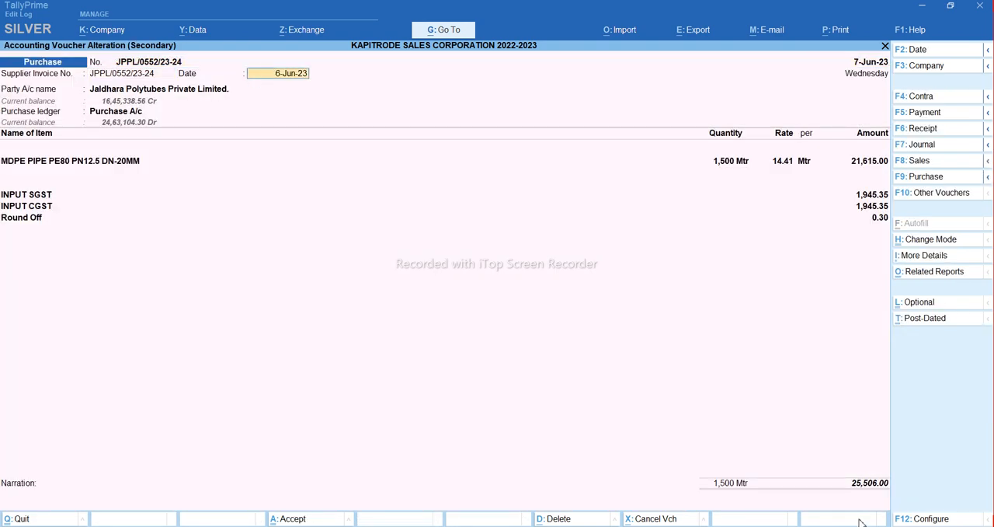
key(Return)
key(Return)
key(ctrl+a)
key(a)
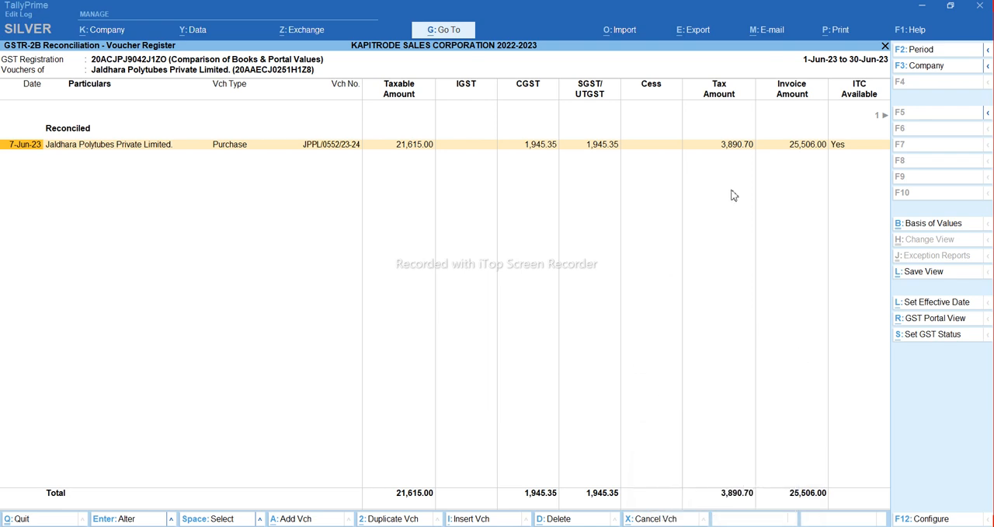
Return to the B2B invoices summary and examine the GST status of each party, including the entries present only on the portal
key(Escape)
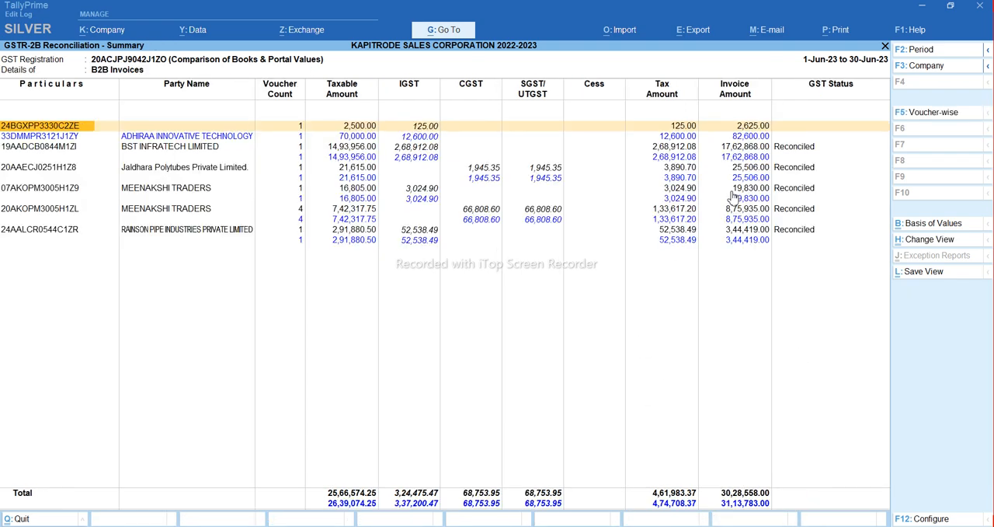
key(Down)
key(Down)
key(Down)
key(Down)
key(Down)
key(Up)
key(Up)
key(Up)
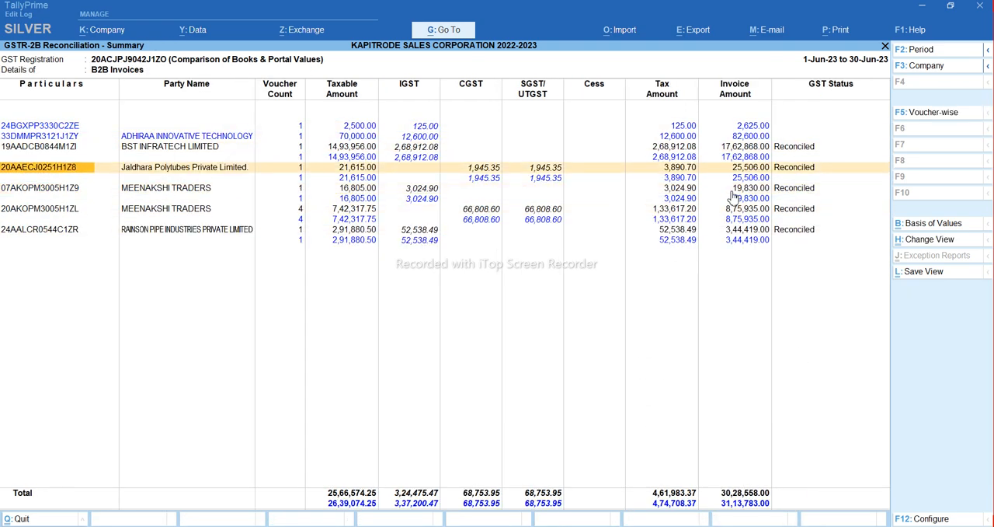
key(Up)
key(Up)
key(Up)
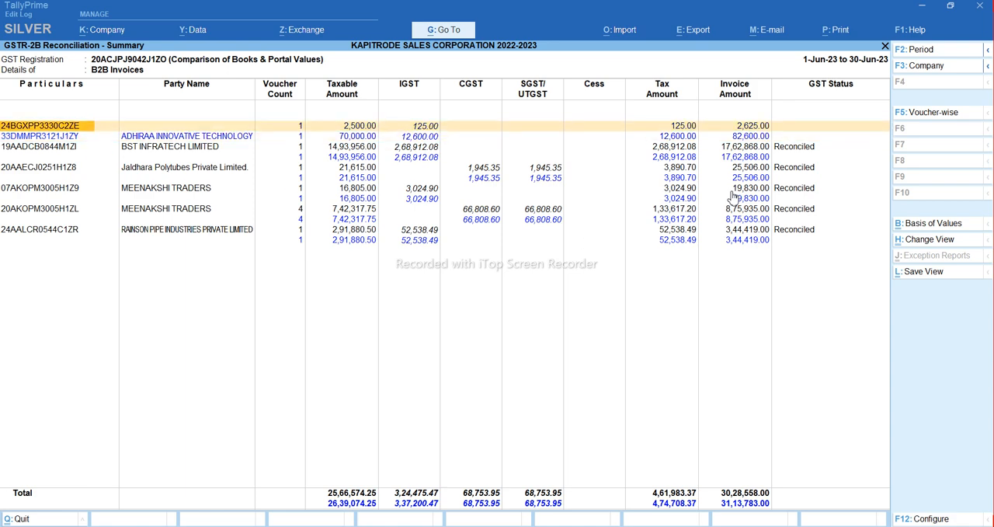
key(Down)
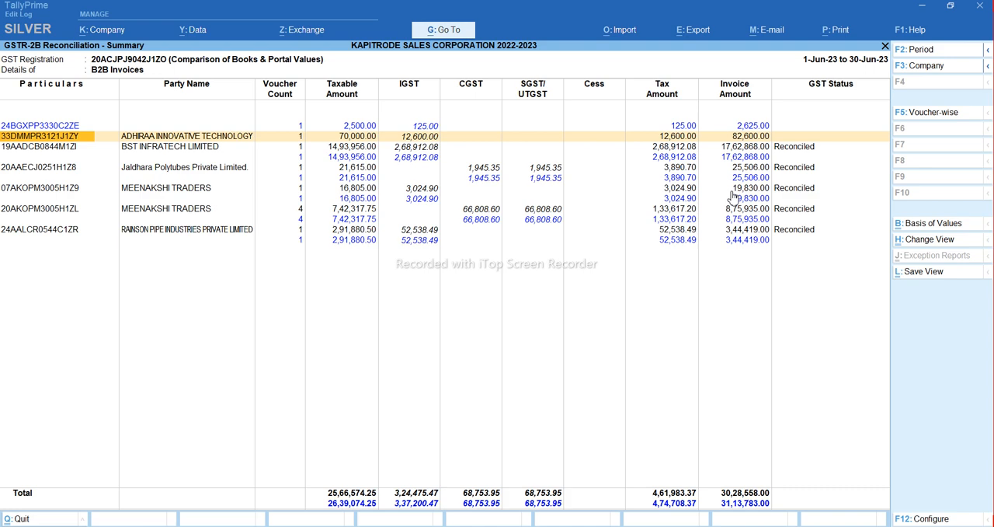
Go back to the GSTR-2B reconciliation overview and highlight the unreconciled vouchers available only on the portal
key(Escape)
key(Escape)
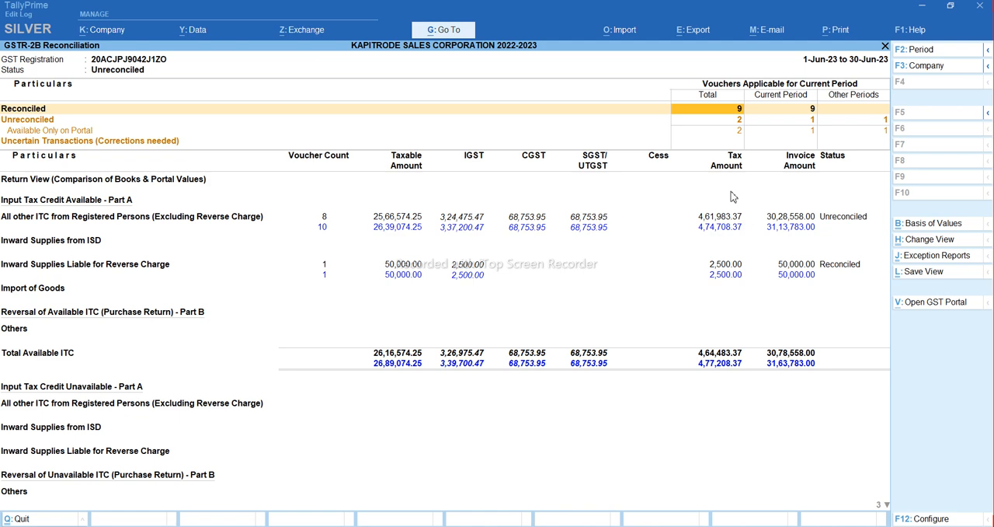
key(Down)
key(Down)
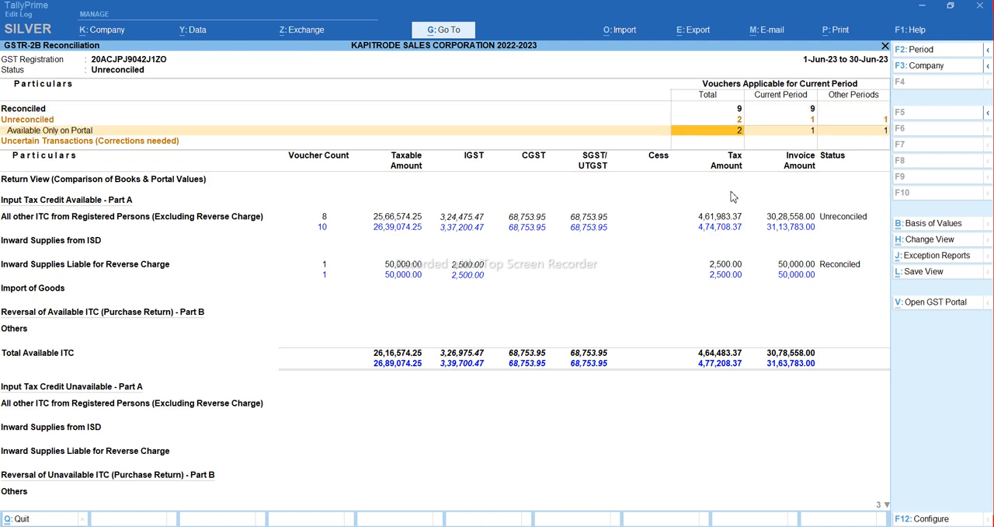